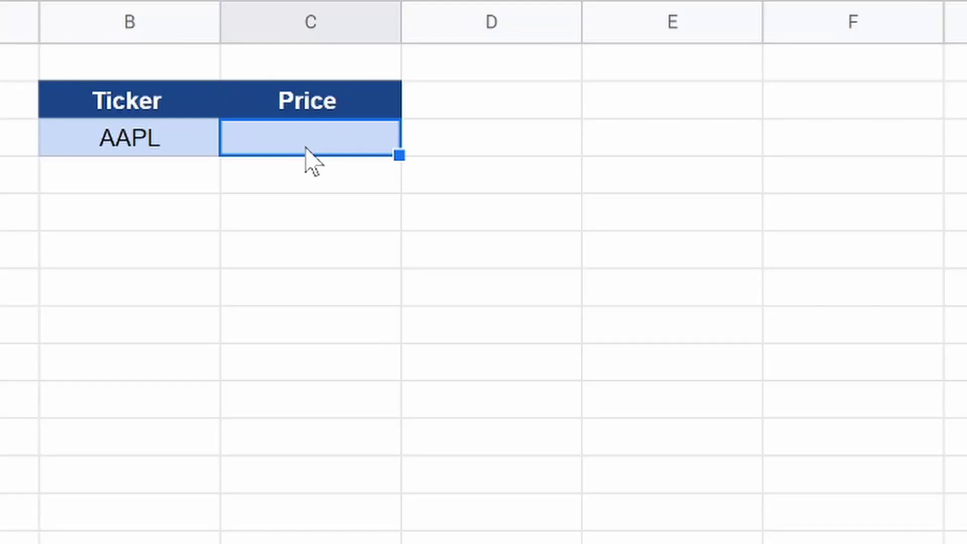
Step: Enter =GOOGLEFINANCE(B3,"Price") in C3 to fetch the AAPL price
type("=goo")
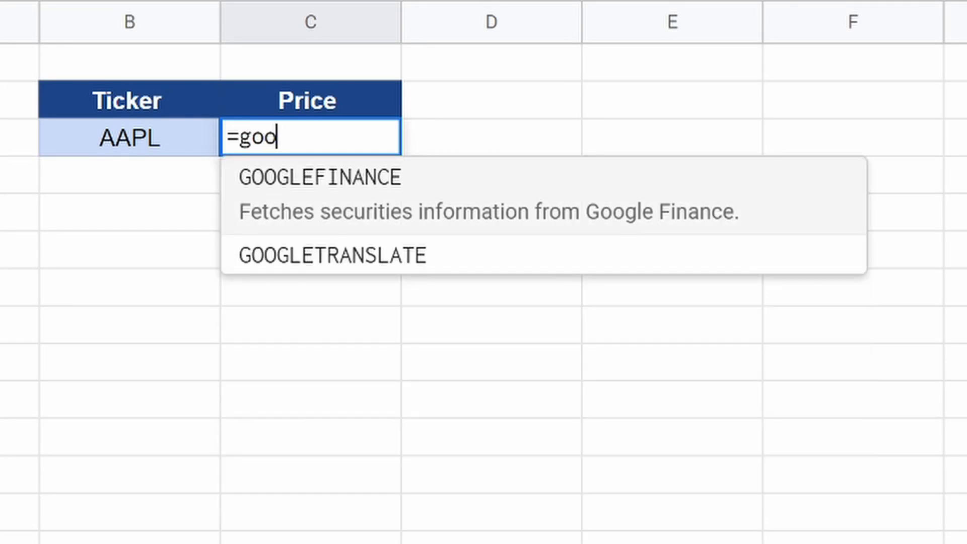
left_click(330, 186)
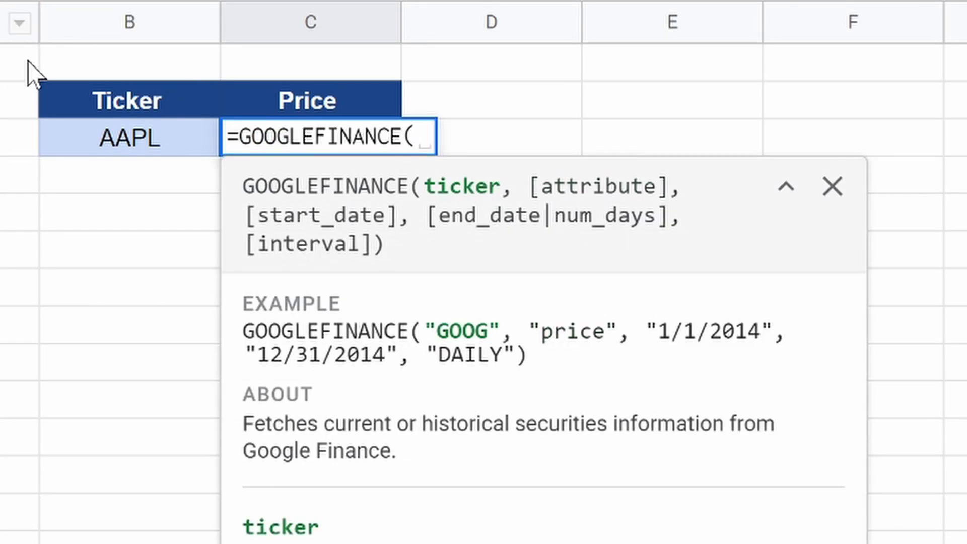
left_click(129, 145)
type(",\"Price")
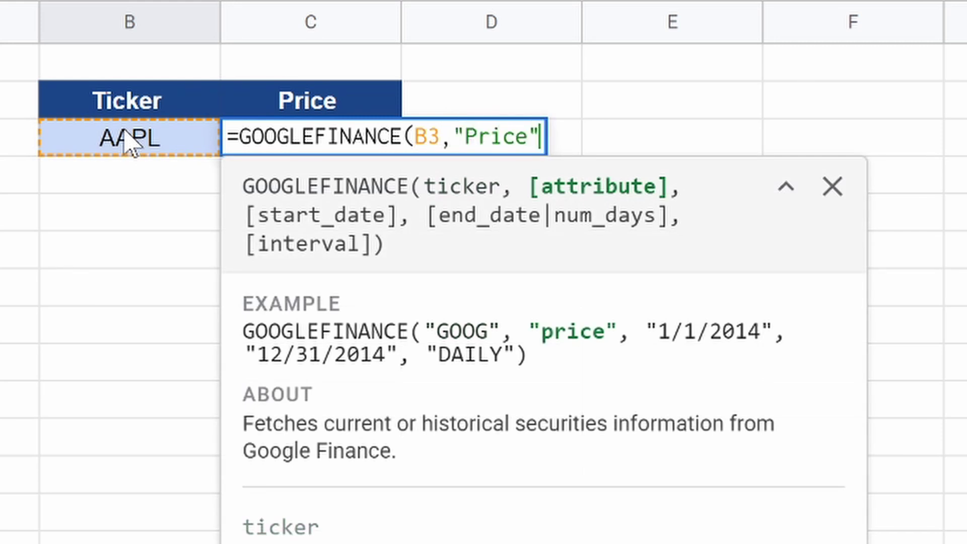
type("\")")
key("Return")
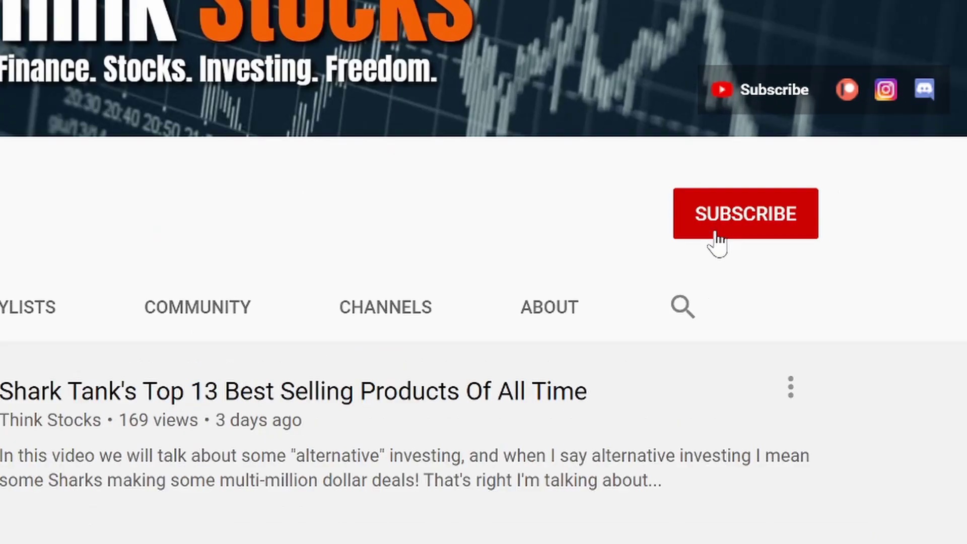
Step: Subscribe to Think Stocks and set its notification bell to All
left_click(805, 224)
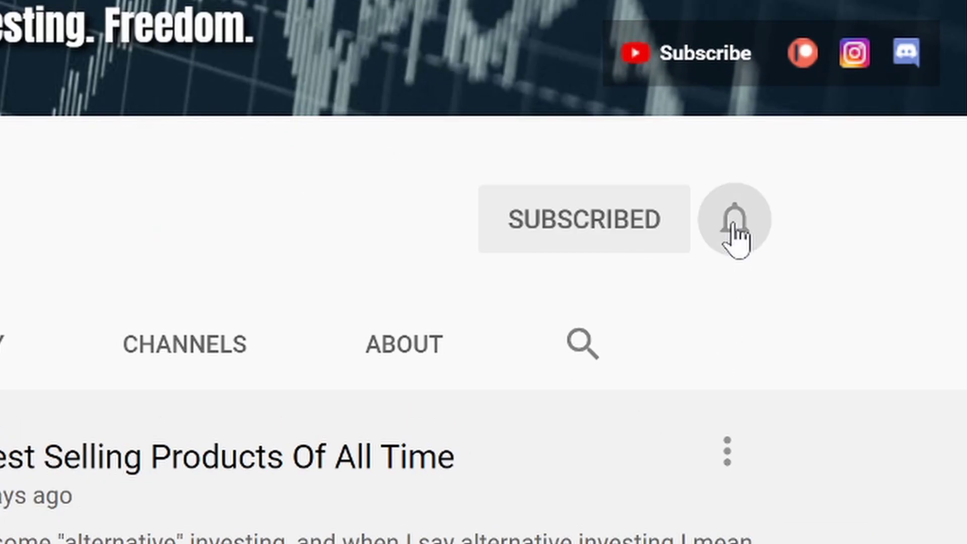
left_click(733, 226)
left_click(618, 328)
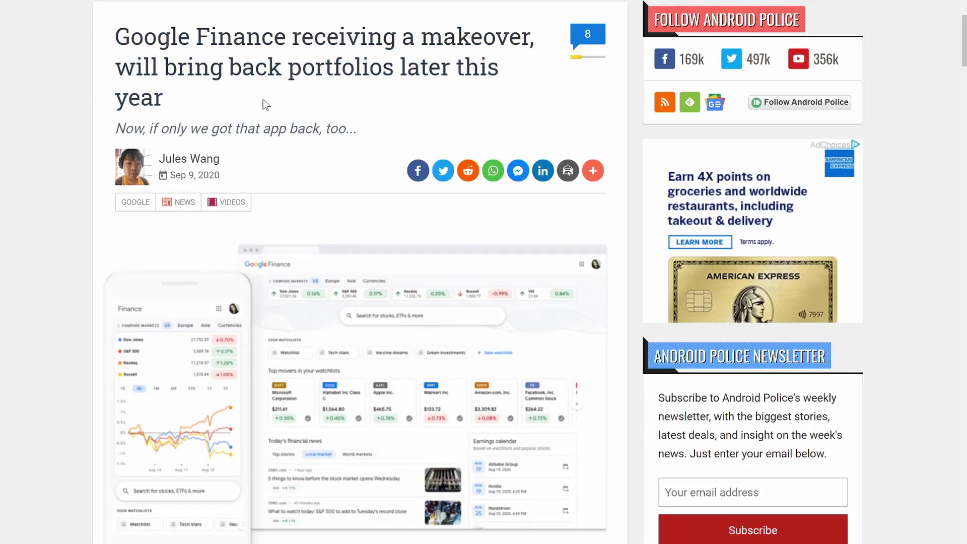
scroll(201, 111, "down", 8)
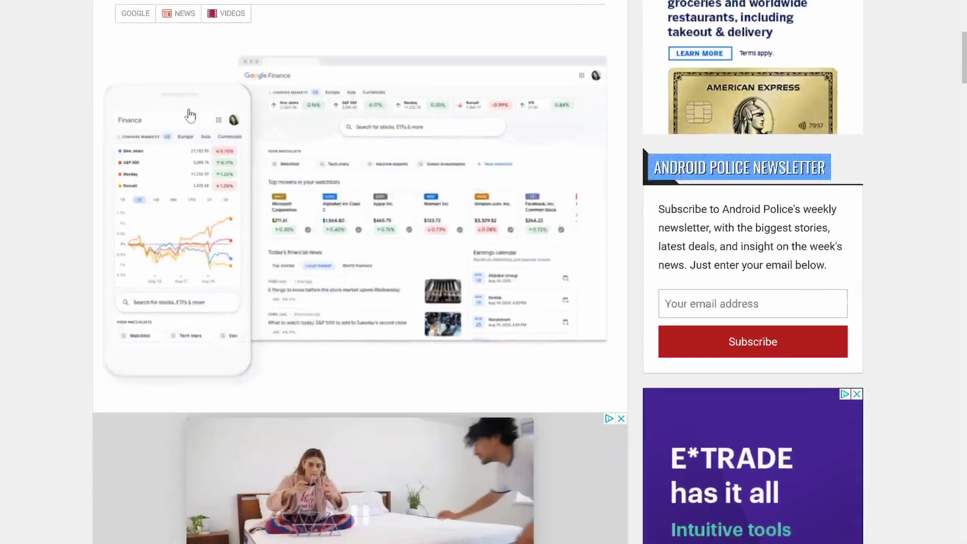
scroll(189, 116, "down", 9)
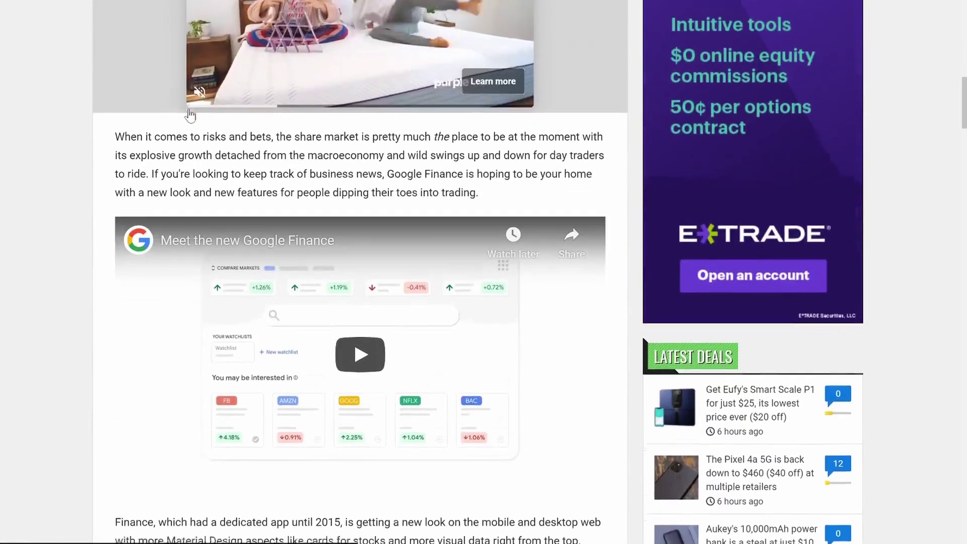
scroll(190, 115, "down", 3)
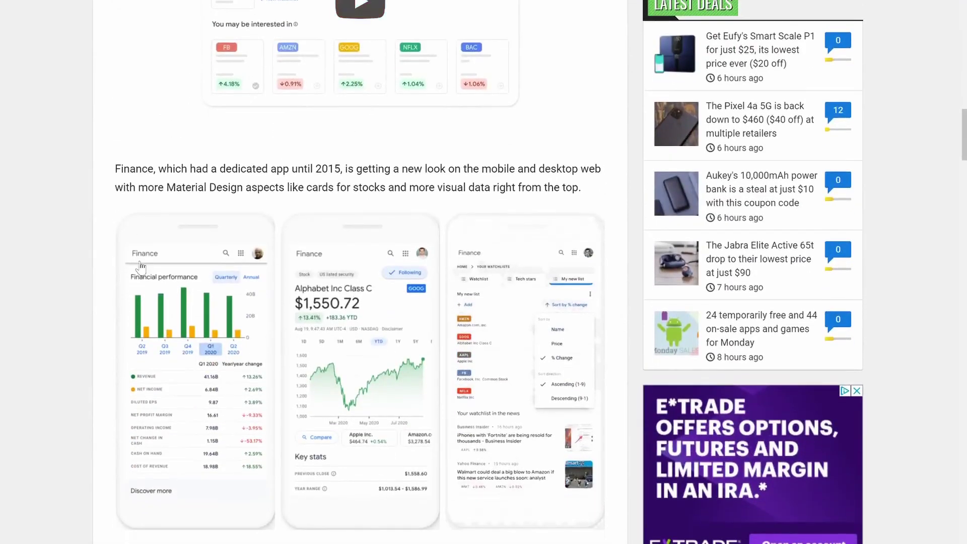
scroll(229, 347, "down", 2)
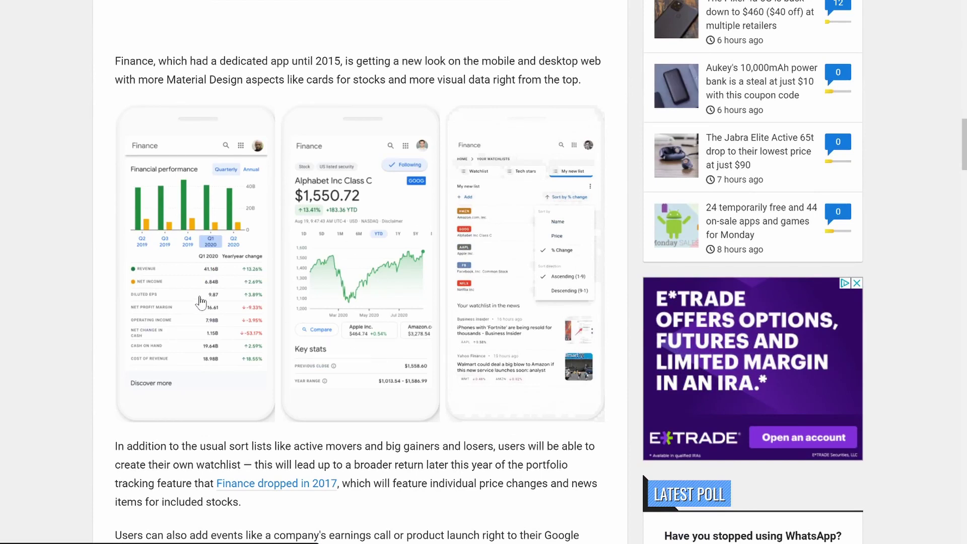
scroll(202, 301, "up", 6)
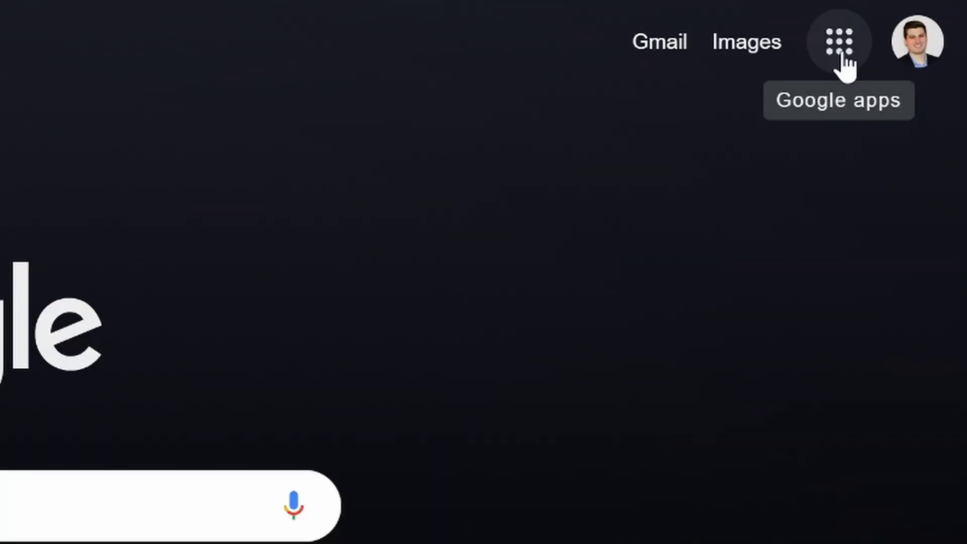
Step: Launch Google Finance from the Google apps grid
left_click(846, 66)
scroll(593, 448, "down", 5)
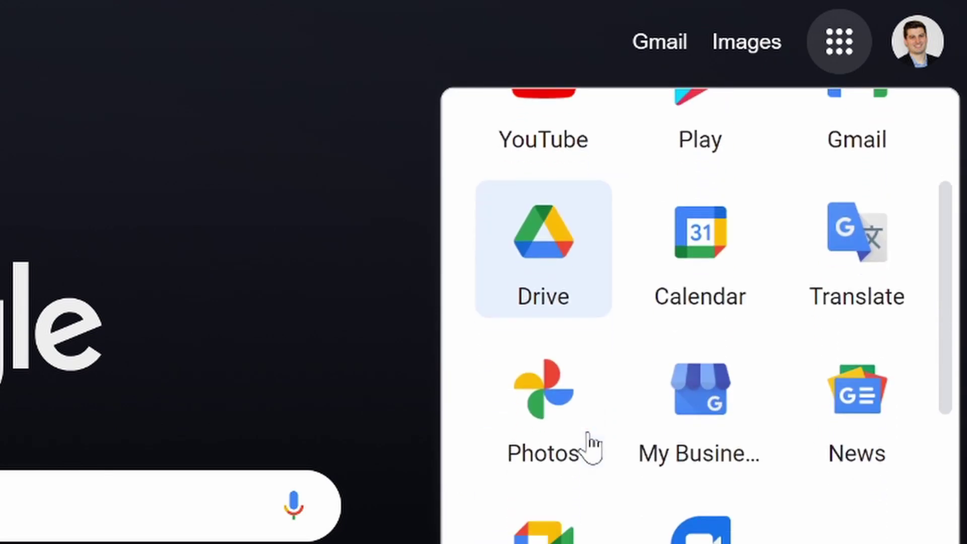
scroll(592, 446, "down", 5)
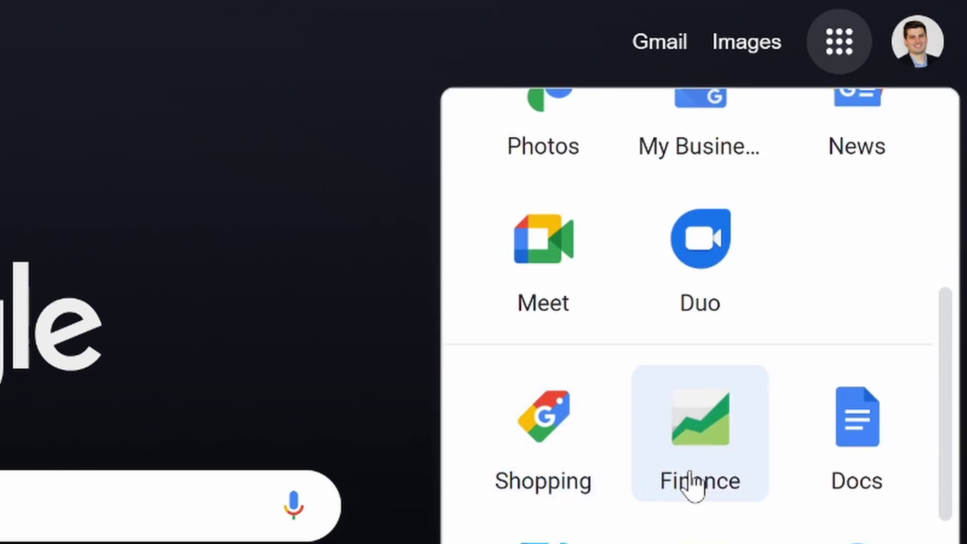
left_click(698, 409)
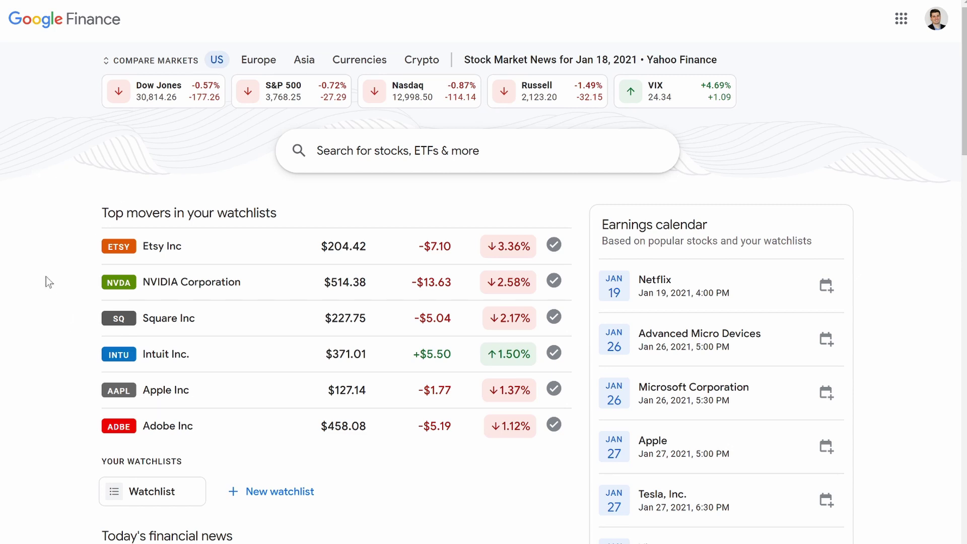
scroll(46, 277, "down", 1)
scroll(46, 278, "down", 3)
scroll(46, 277, "down", 3)
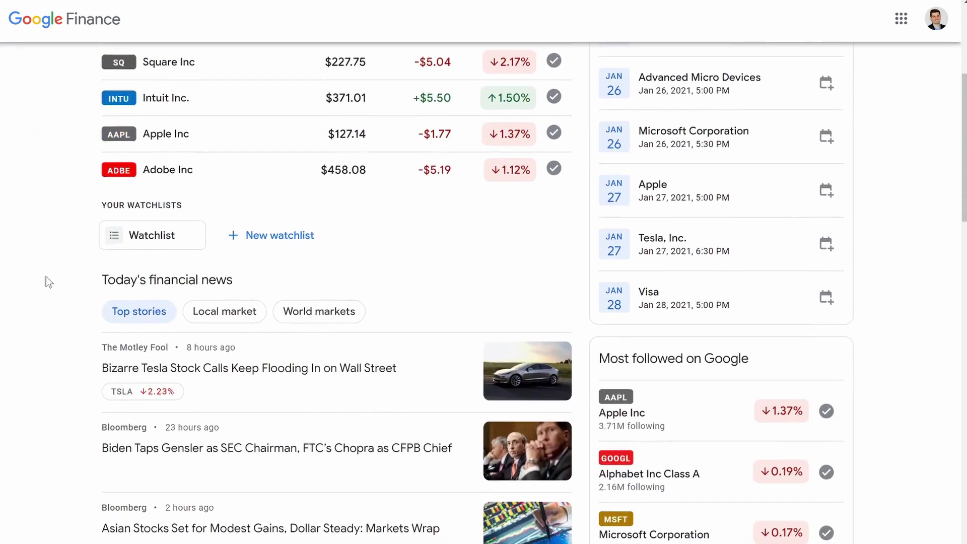
scroll(46, 277, "up", 6)
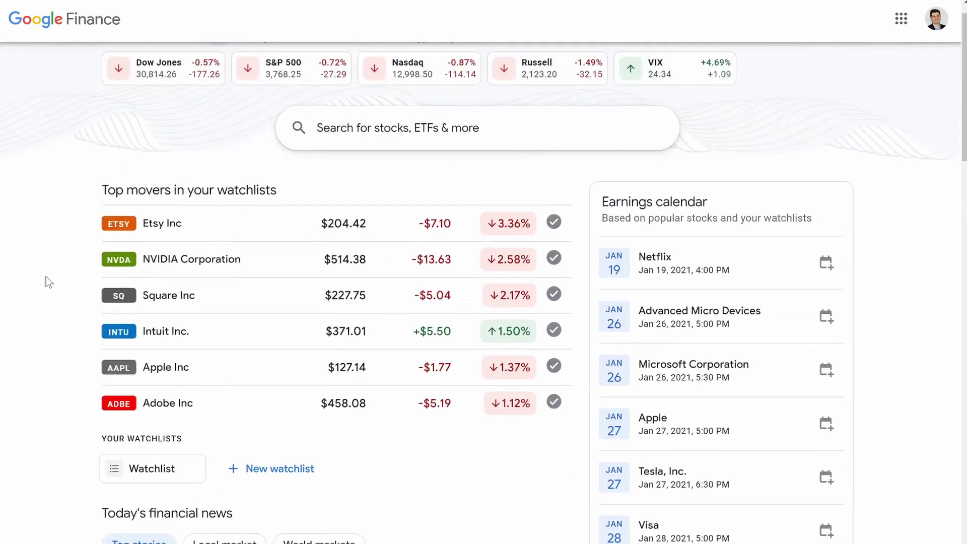
scroll(46, 217, "up", 1)
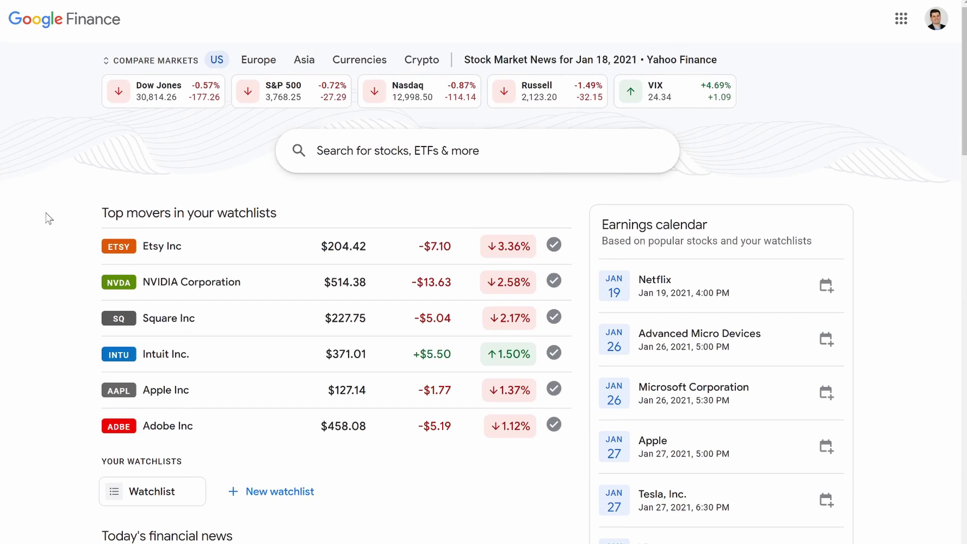
scroll(48, 217, "down", 14)
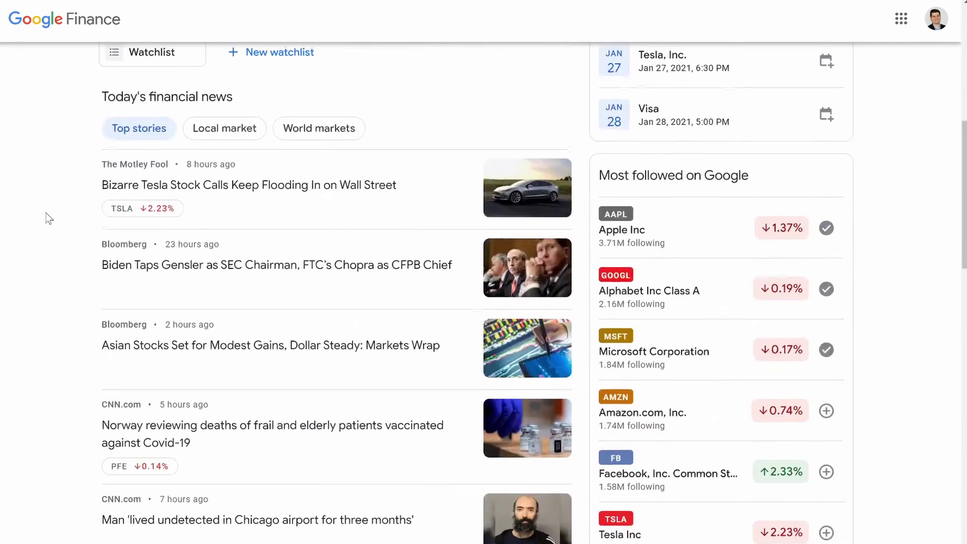
scroll(48, 217, "down", 5)
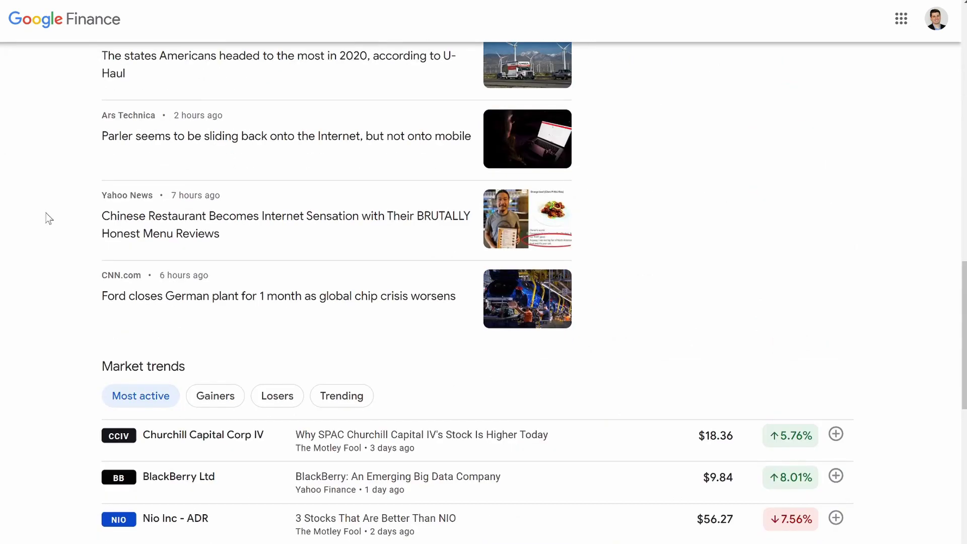
scroll(48, 217, "down", 9)
scroll(49, 218, "up", 12)
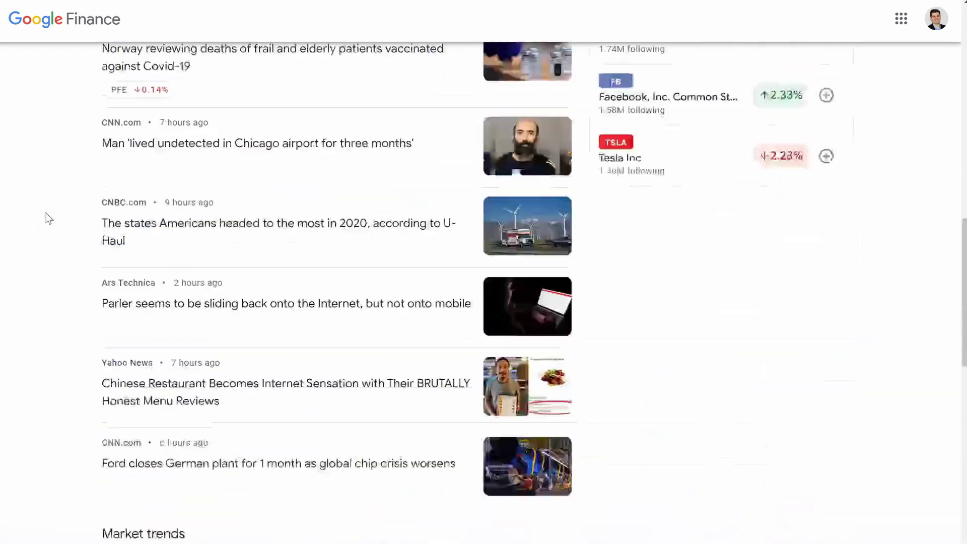
scroll(48, 218, "up", 15)
scroll(48, 217, "down", 6)
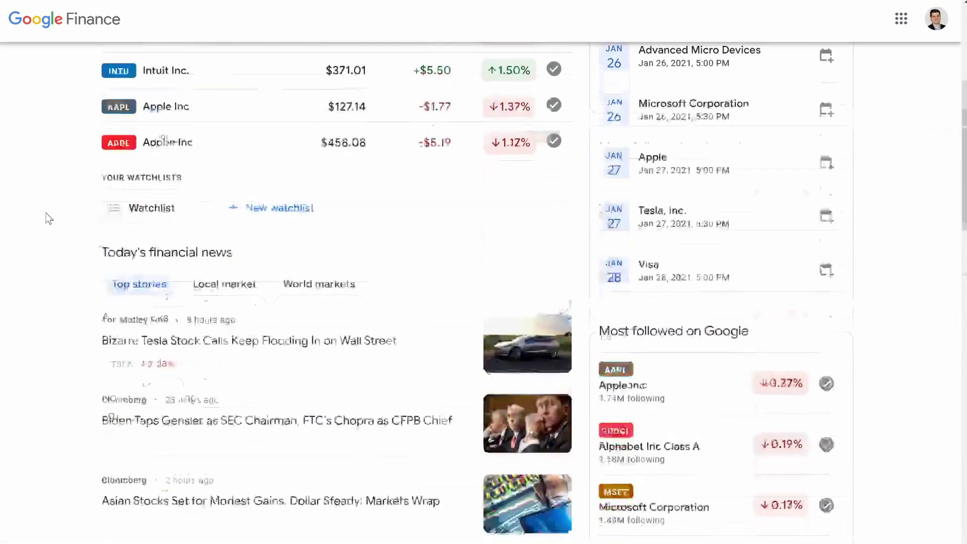
scroll(48, 217, "down", 18)
scroll(48, 218, "up", 20)
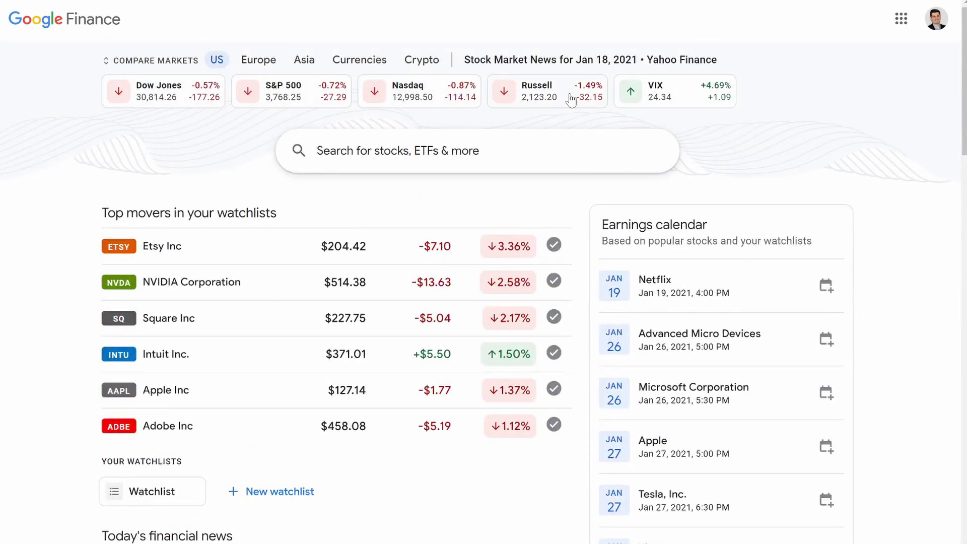
left_click(247, 65)
left_click(305, 66)
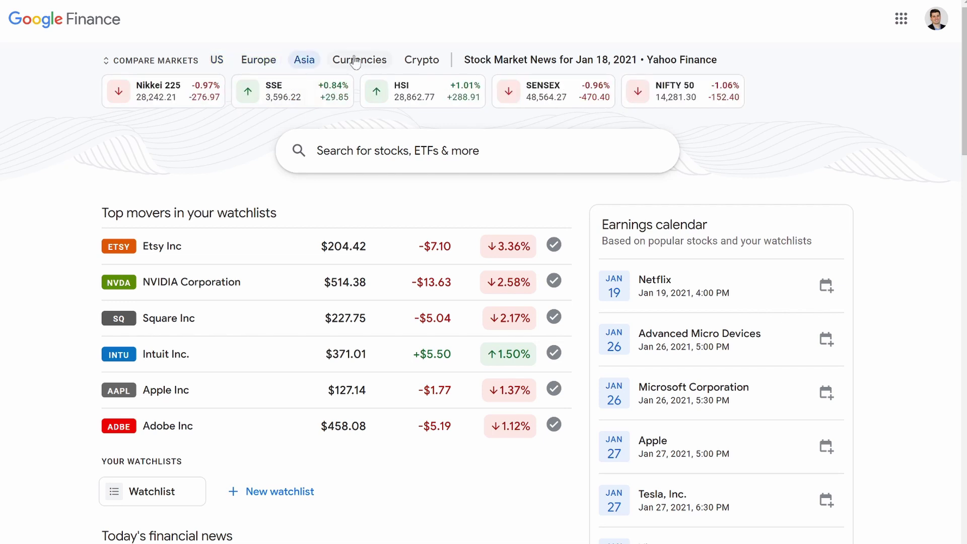
left_click(356, 63)
left_click(421, 64)
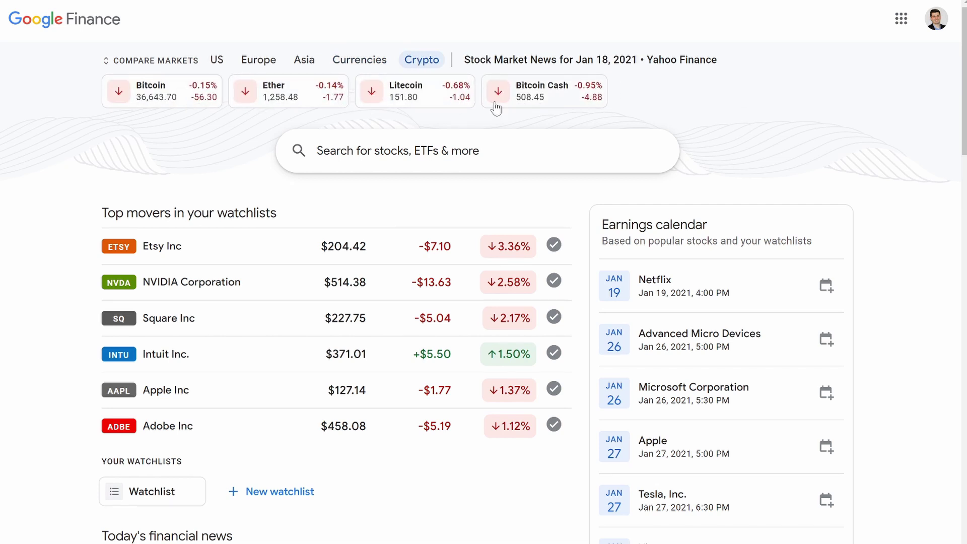
left_click(227, 66)
scroll(90, 163, "down", 1)
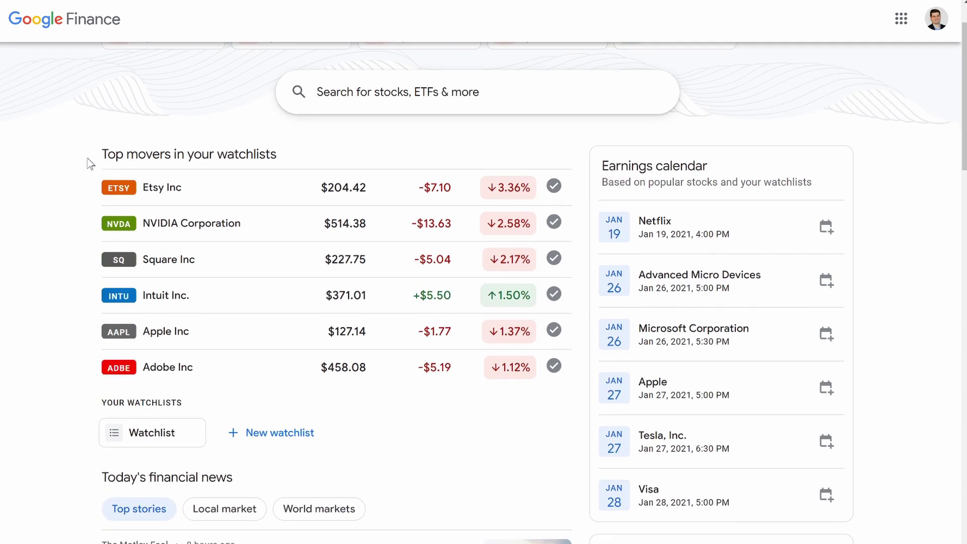
scroll(146, 152, "up", 1)
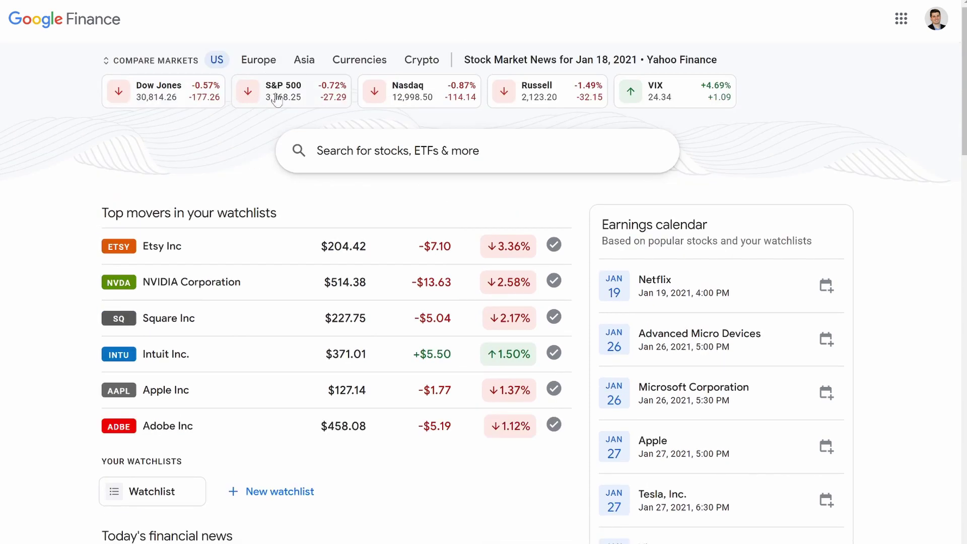
Step: Open the Nasdaq Composite quote page and view its all-time (MAX) chart
left_click(425, 98)
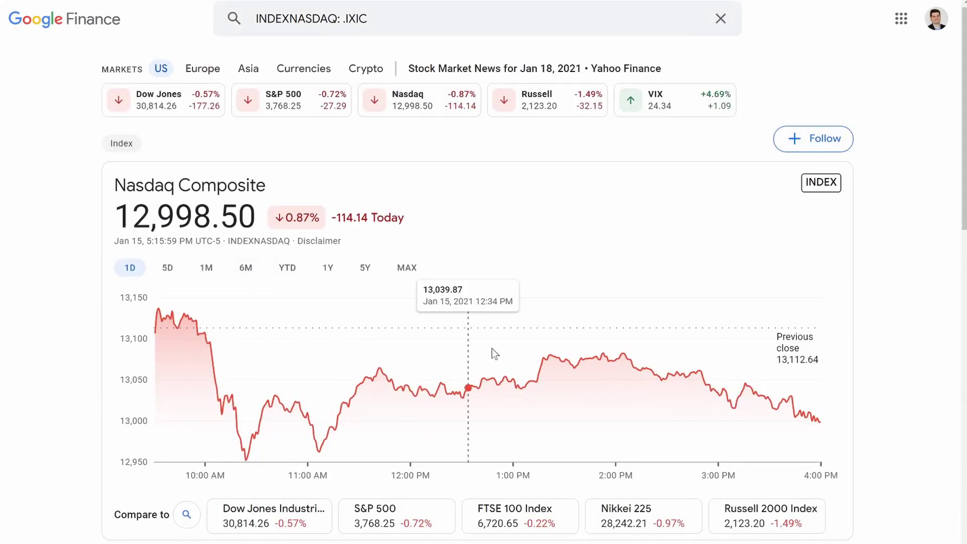
scroll(316, 344, "down", 1)
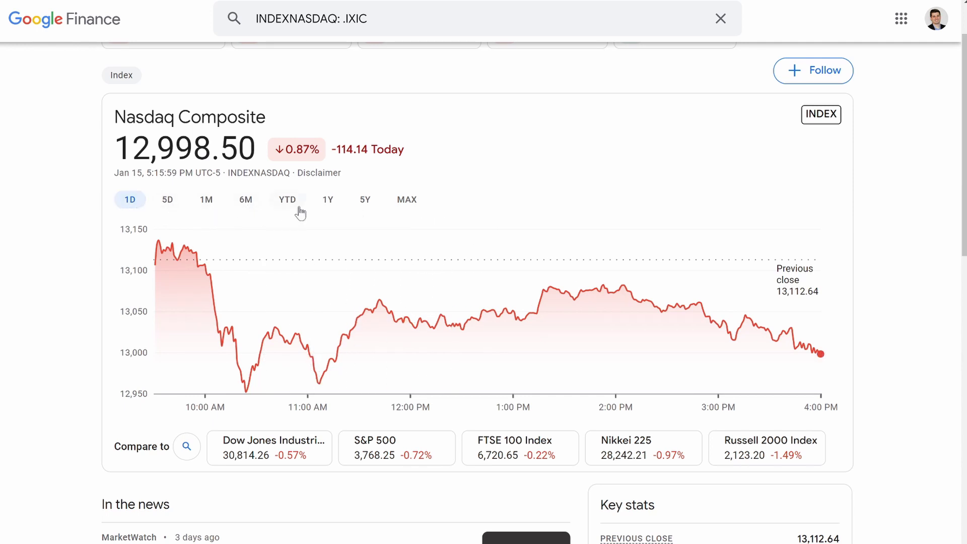
left_click(406, 201)
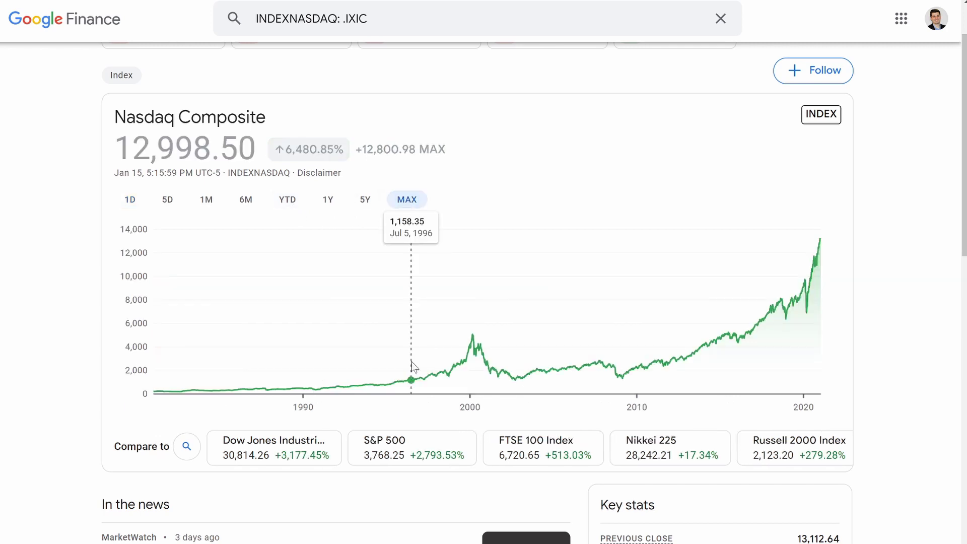
scroll(411, 362, "down", 3)
scroll(413, 366, "down", 1)
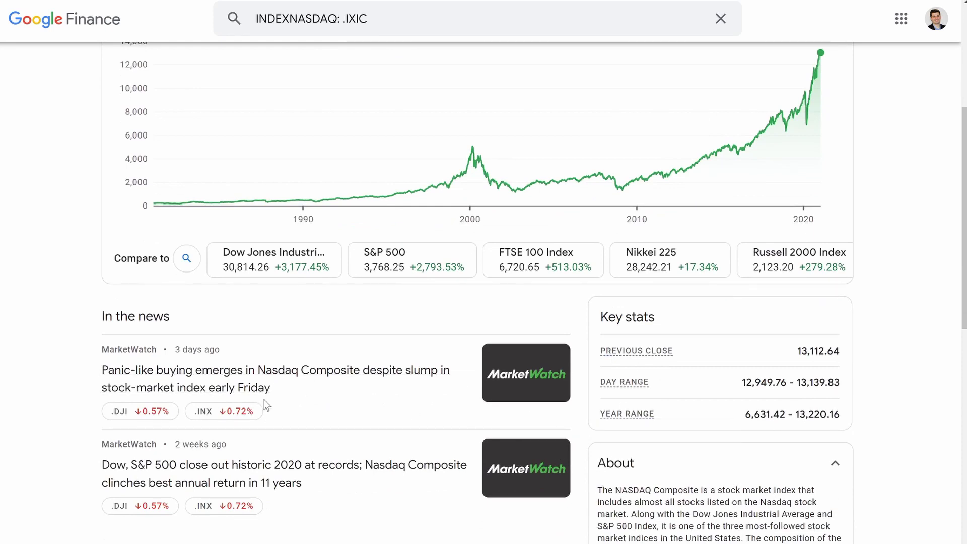
scroll(264, 400, "down", 1)
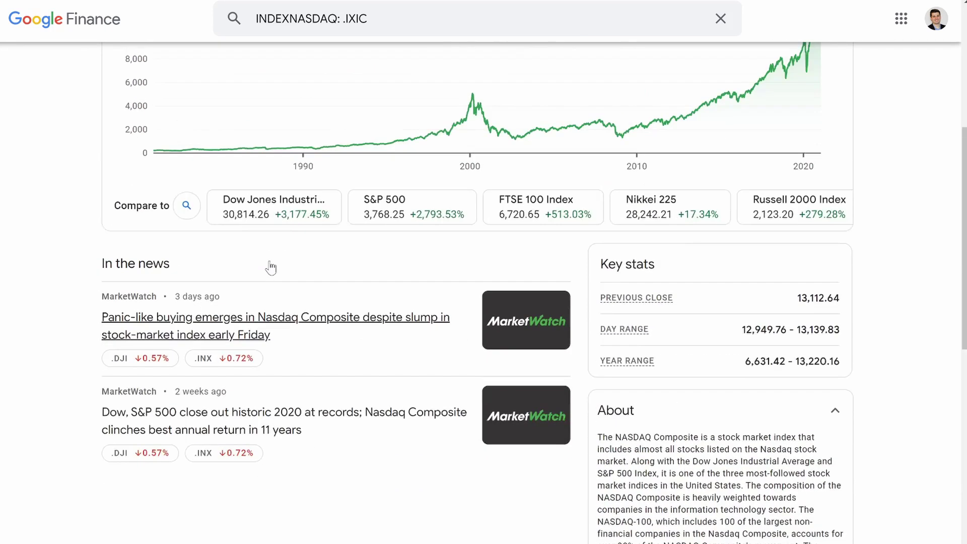
scroll(271, 267, "up", 1)
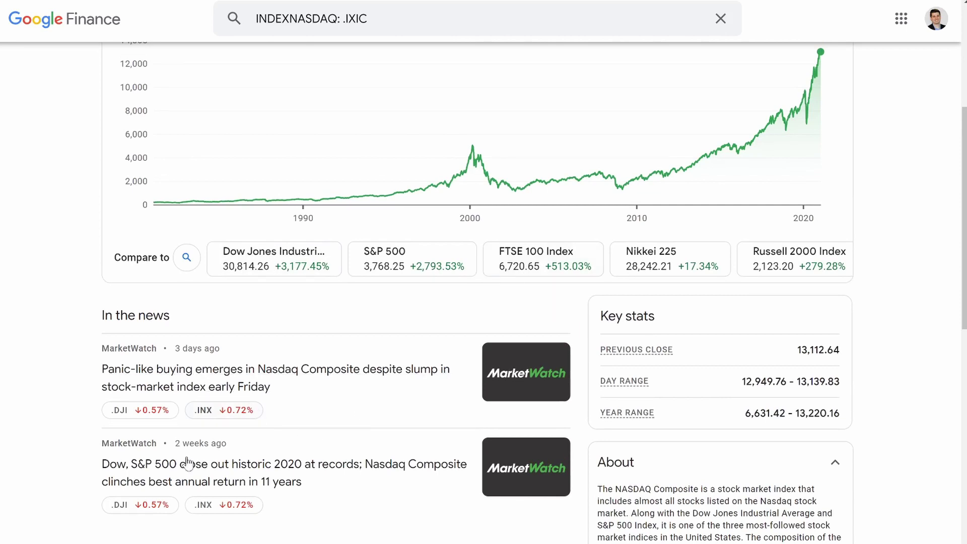
scroll(405, 444, "down", 3)
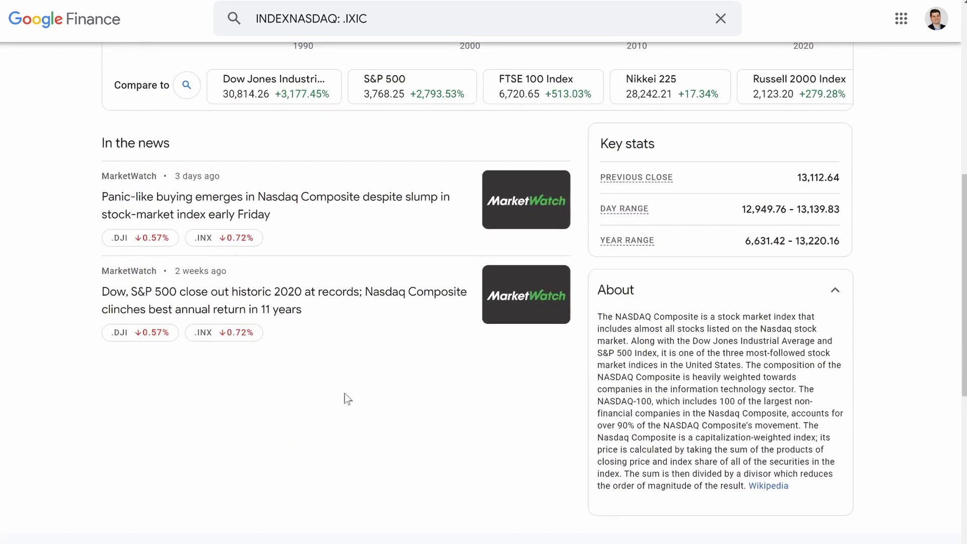
scroll(344, 394, "down", 2)
scroll(243, 367, "up", 2)
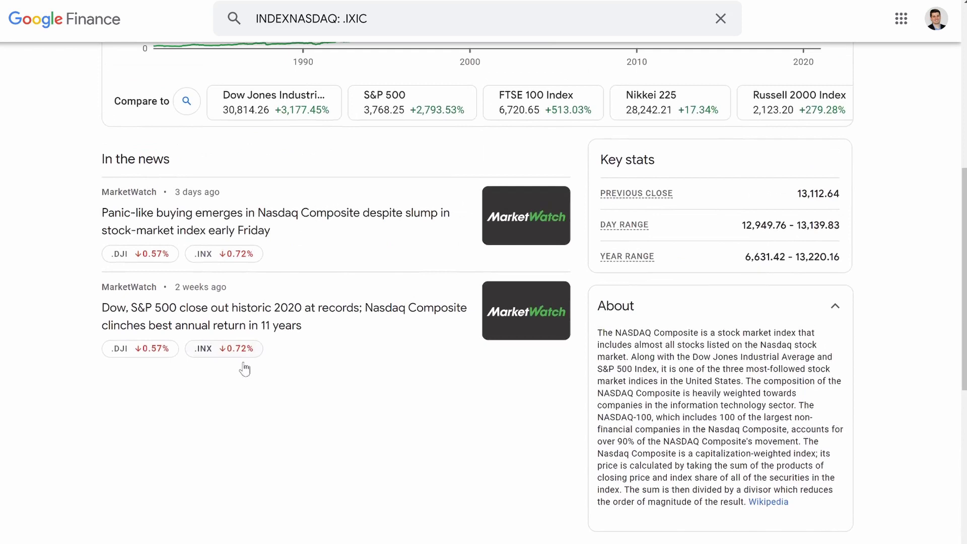
scroll(245, 369, "down", 3)
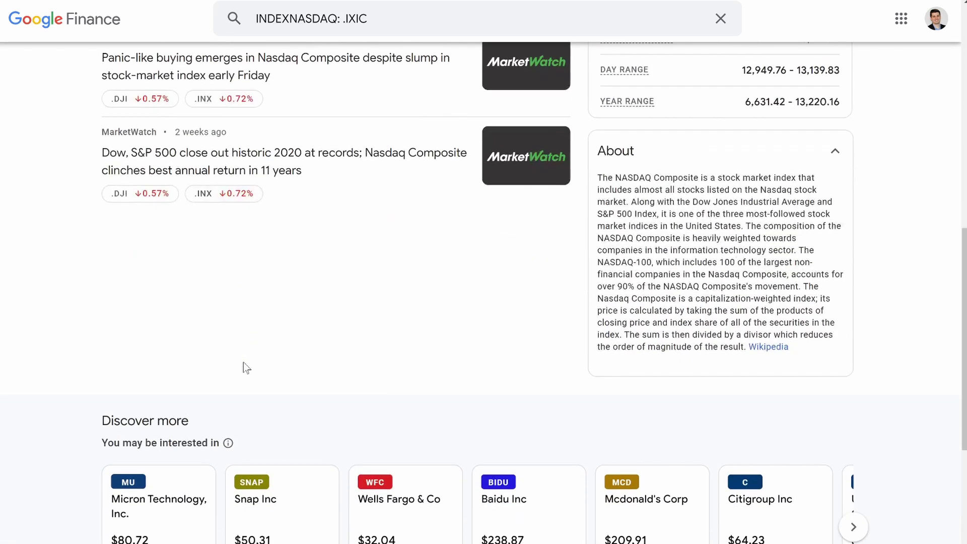
scroll(244, 363, "up", 3)
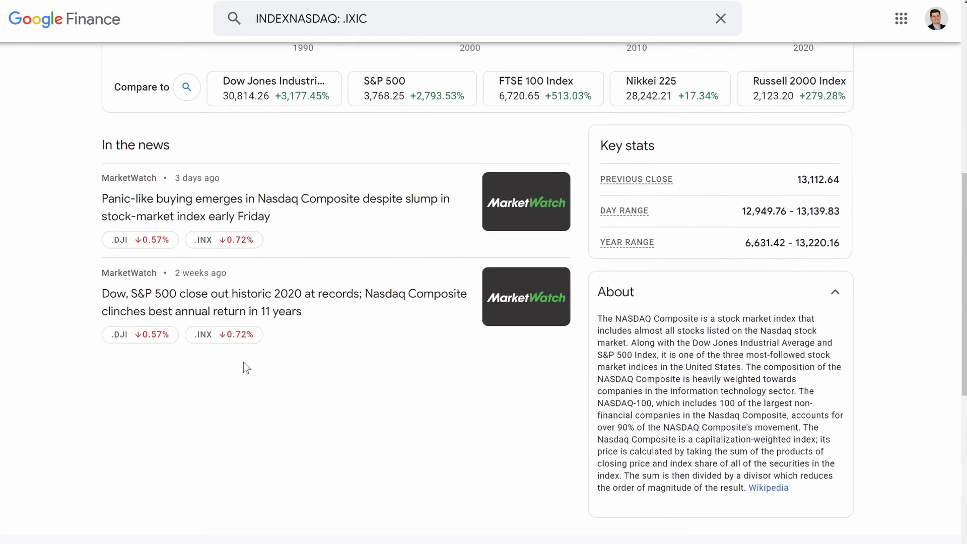
scroll(243, 361, "up", 8)
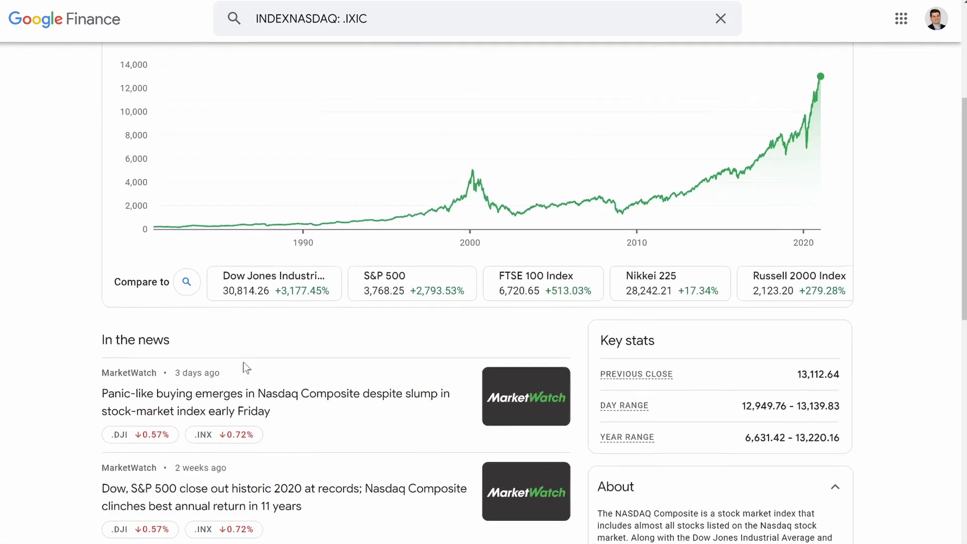
scroll(245, 368, "up", 1)
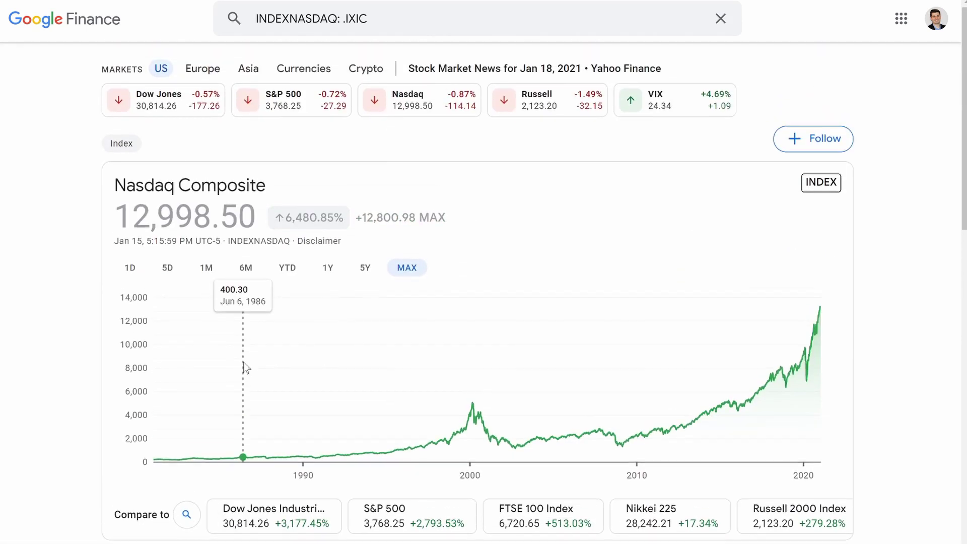
Step: View the Nasdaq Composite's 6-month chart (up 20.72%), then return to the Finance home page
left_click(251, 275)
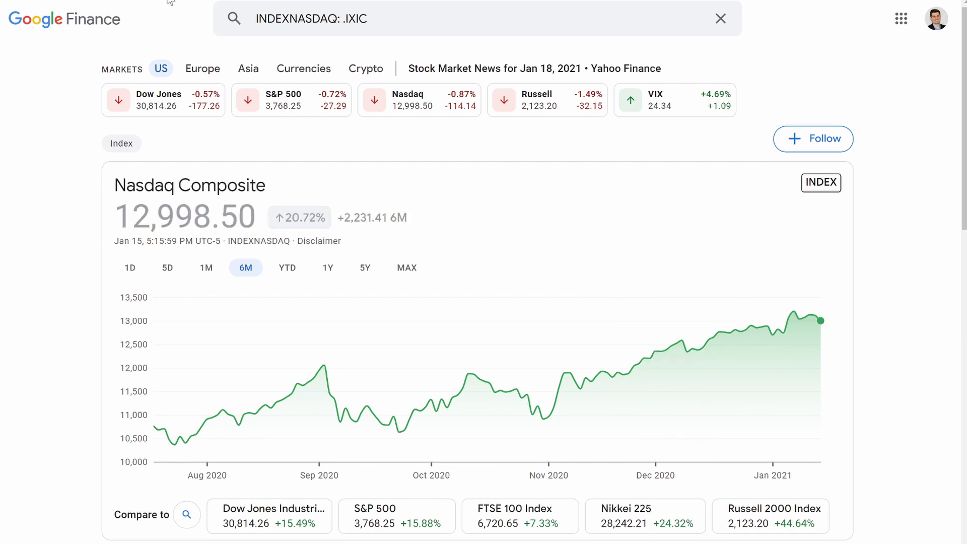
left_click(66, 20)
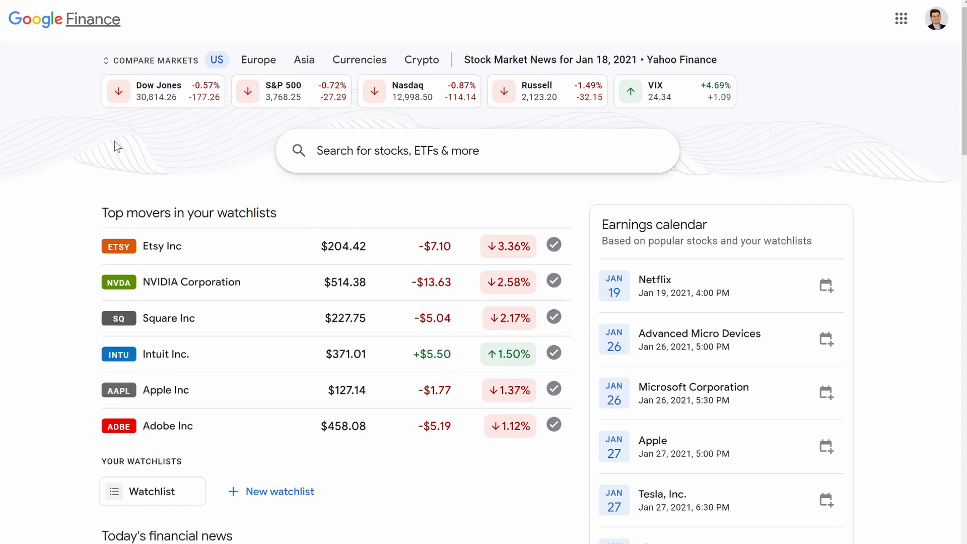
scroll(554, 283, "down", 1)
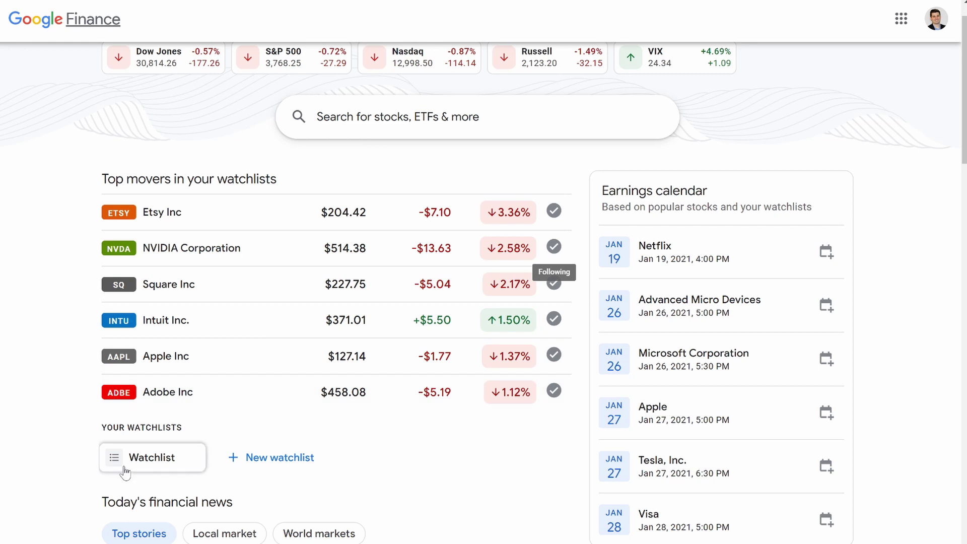
Step: Browse the followed stocks in the original Watchlist, then return to the Finance home page
left_click(165, 460)
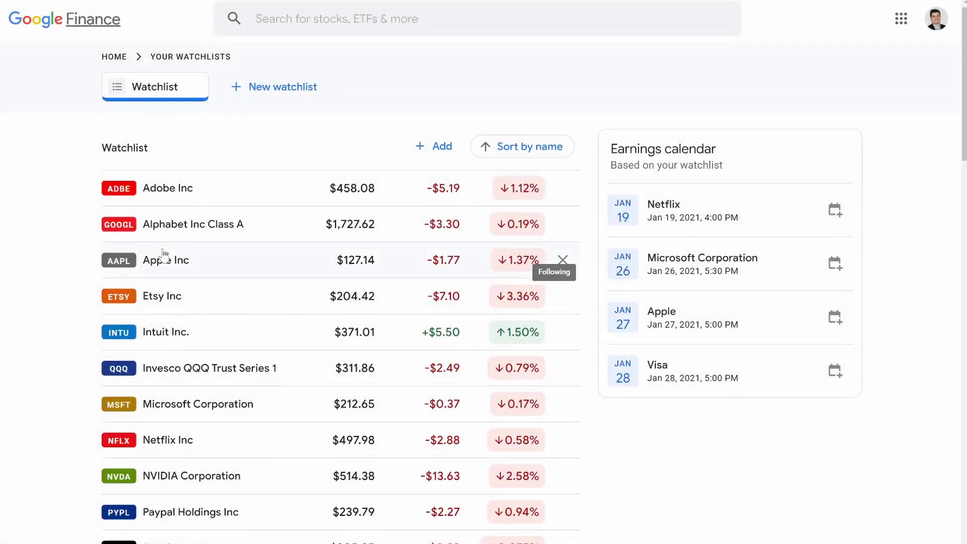
scroll(164, 255, "down", 3)
scroll(163, 255, "down", 2)
scroll(164, 255, "up", 2)
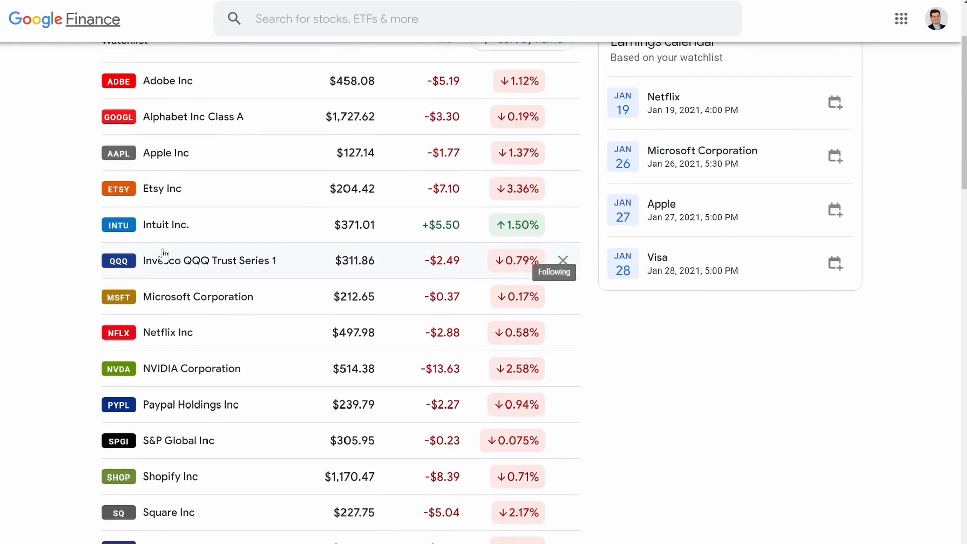
scroll(164, 255, "up", 1)
scroll(164, 255, "down", 3)
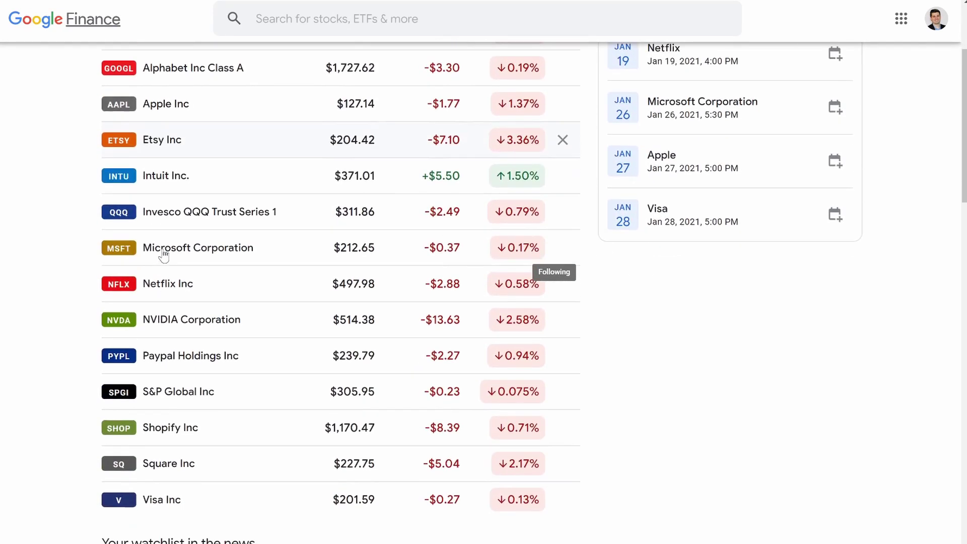
scroll(163, 256, "down", 1)
scroll(164, 255, "up", 3)
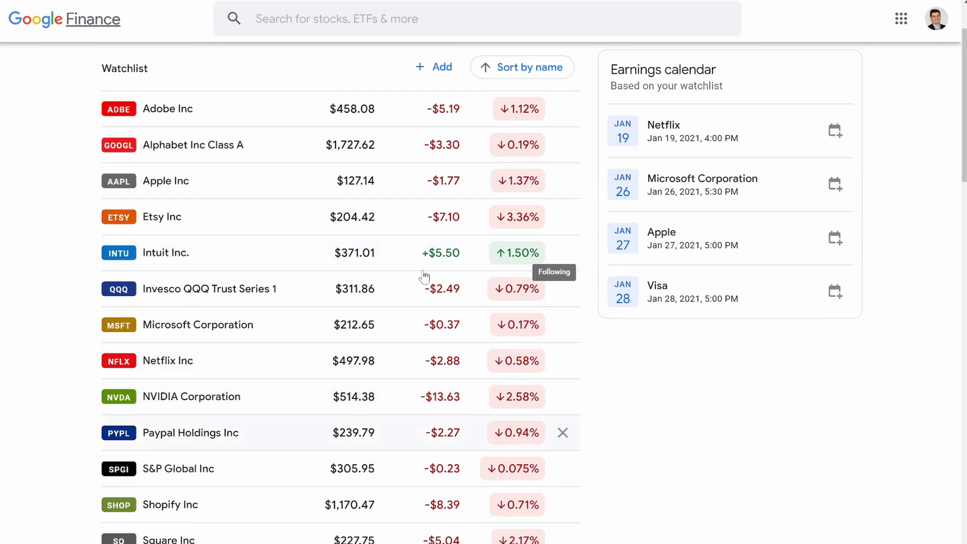
scroll(278, 272, "down", 2)
scroll(278, 274, "up", 4)
scroll(279, 276, "down", 1)
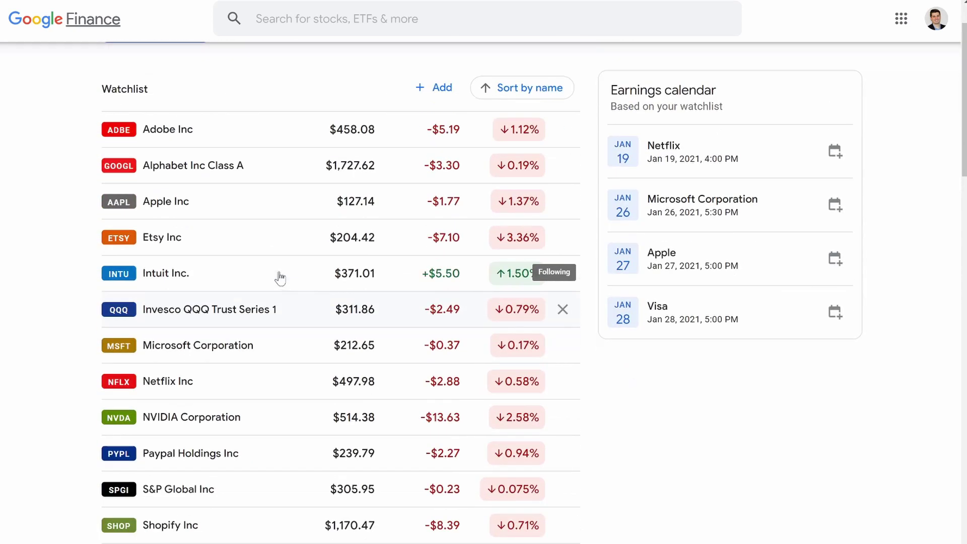
scroll(461, 445, "down", 2)
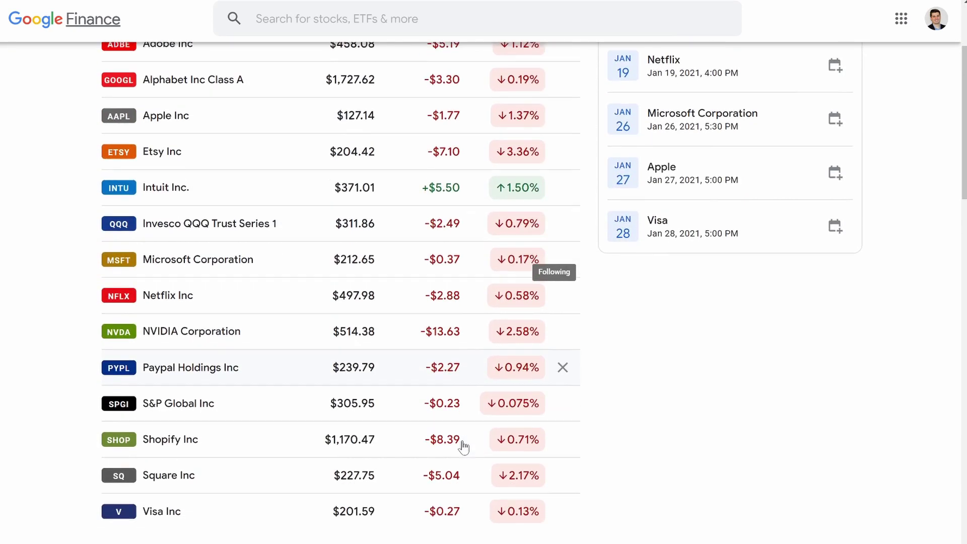
scroll(470, 310, "up", 2)
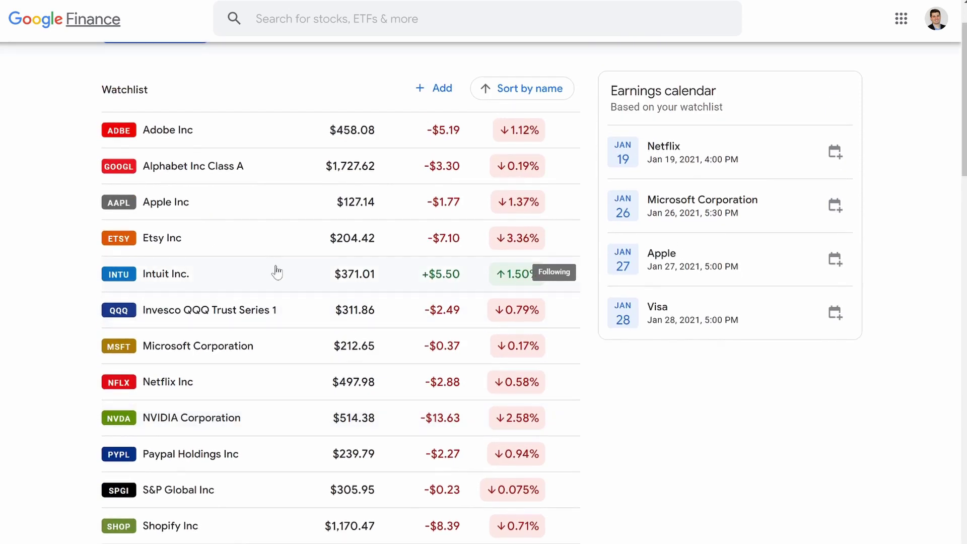
scroll(276, 300, "up", 1)
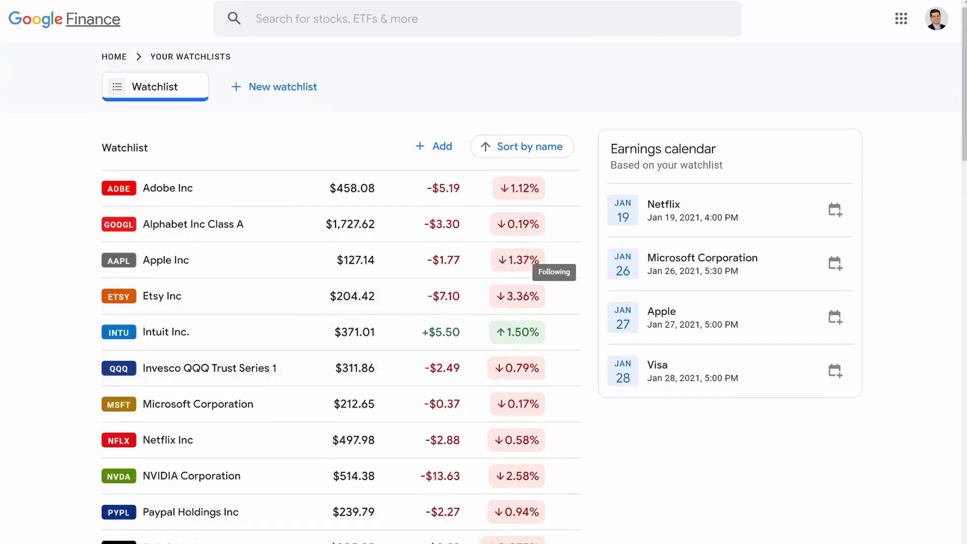
left_click(59, 22)
Step: Start a new watchlist and name it 'Watchlist 2.0'
scroll(363, 296, "down", 1)
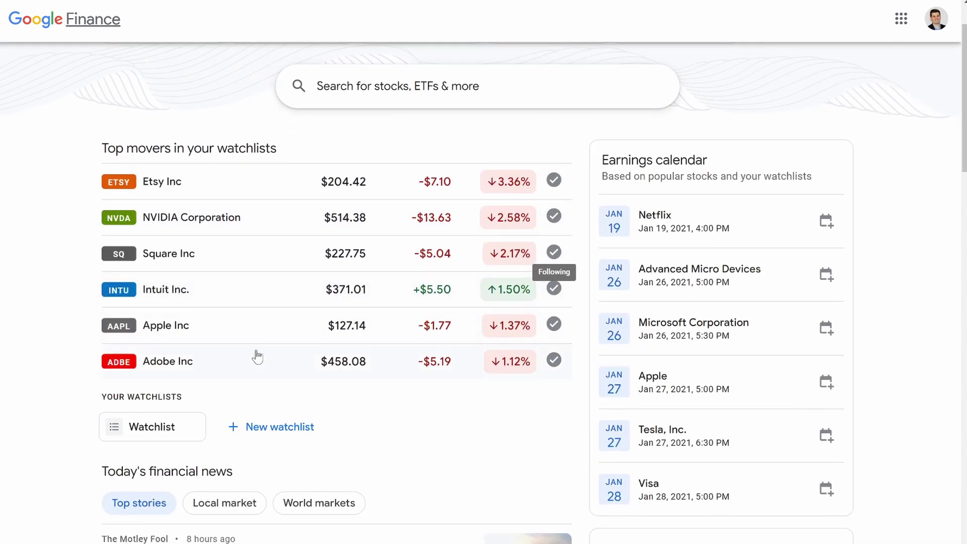
left_click(285, 429)
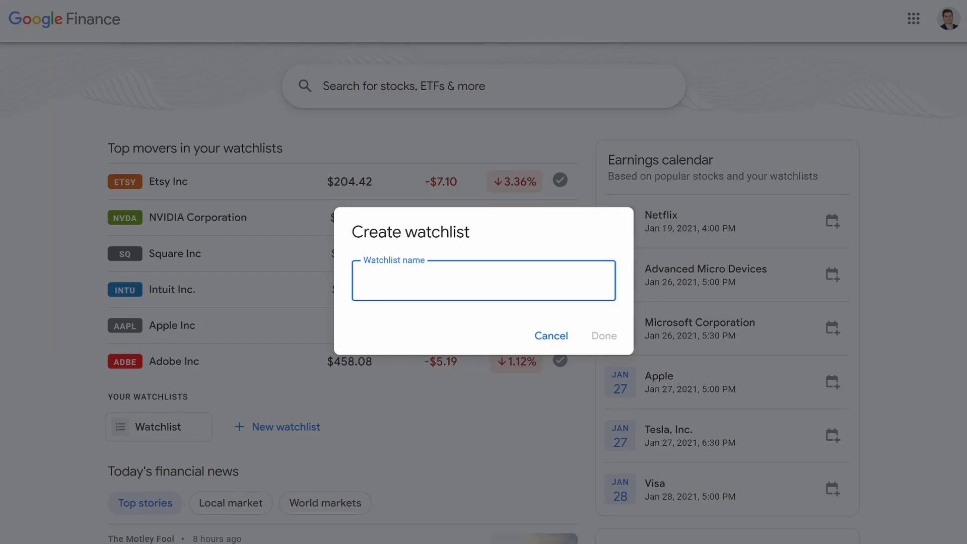
type("Watchlist 2.0")
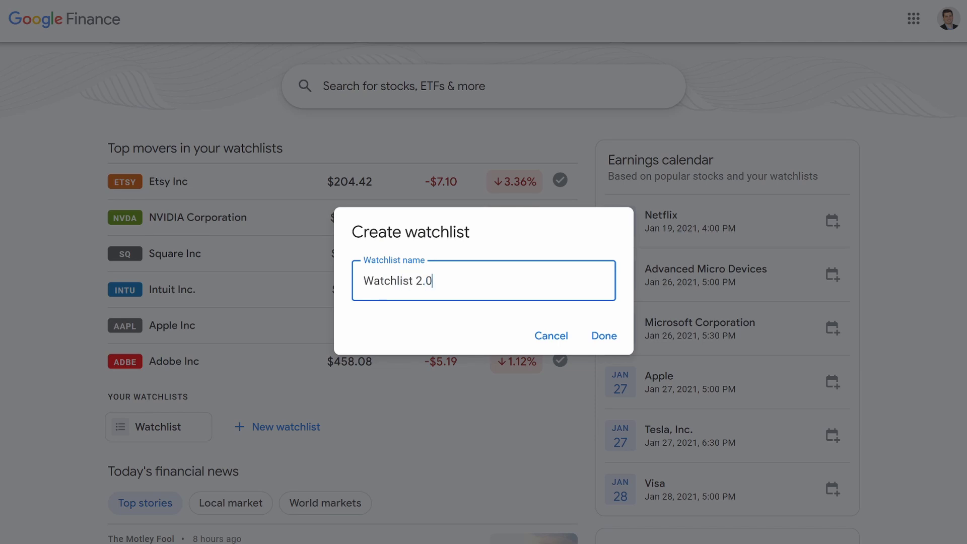
key("Return")
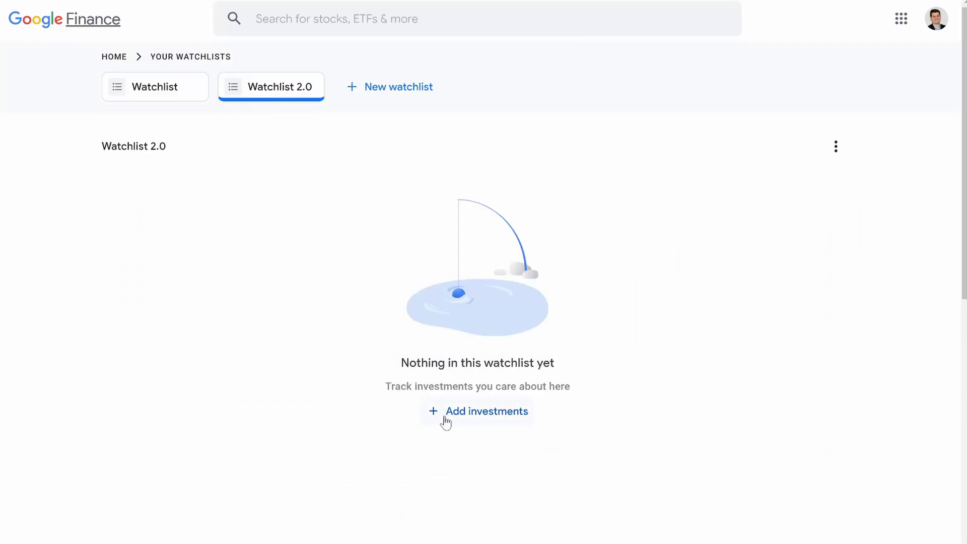
Step: Add Apple Inc (AAPL) and Microsoft Corporation to Watchlist 2.0
left_click(469, 418)
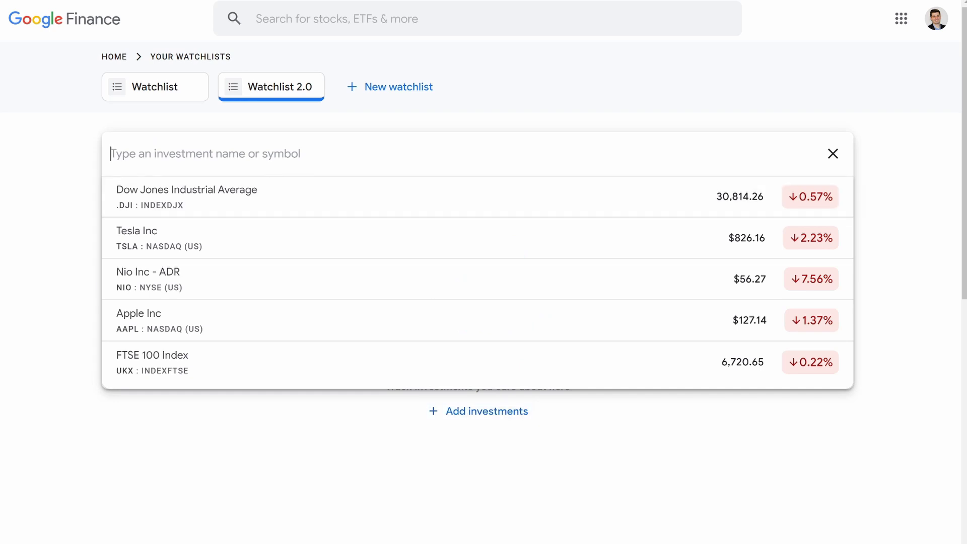
type("AAPL")
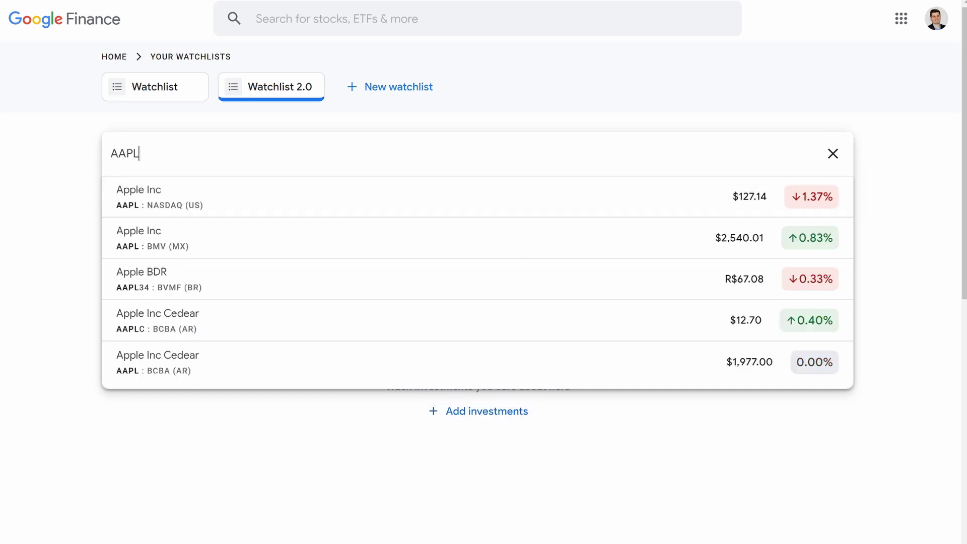
left_click(152, 188)
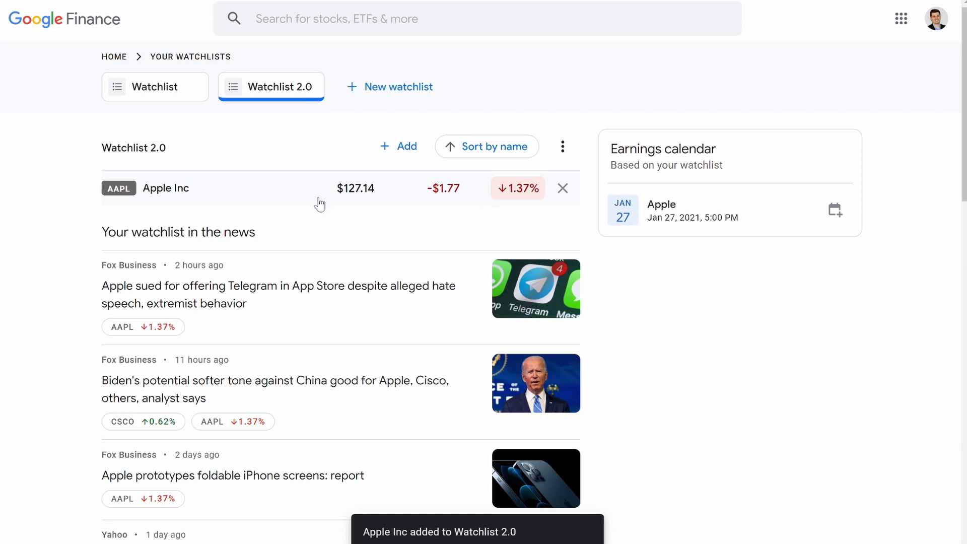
left_click(401, 148)
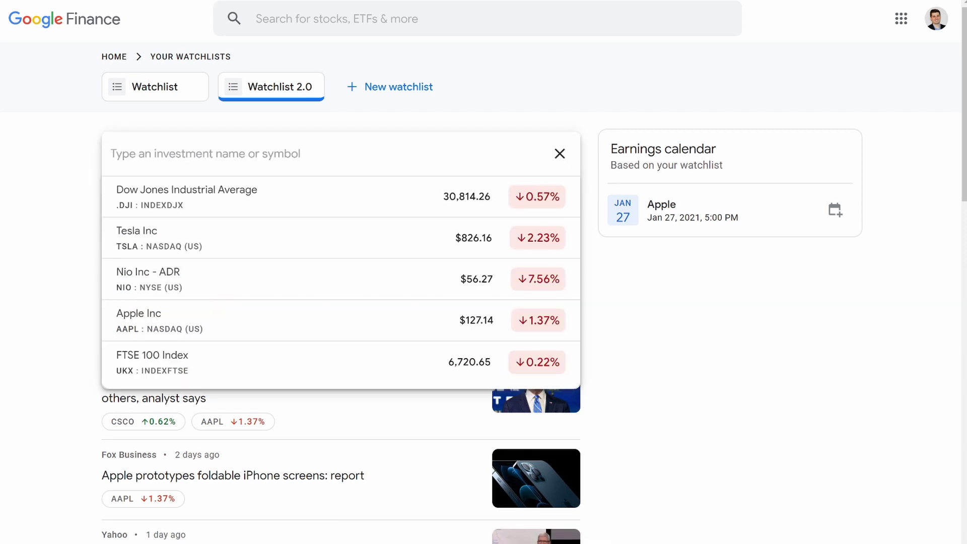
type("MS")
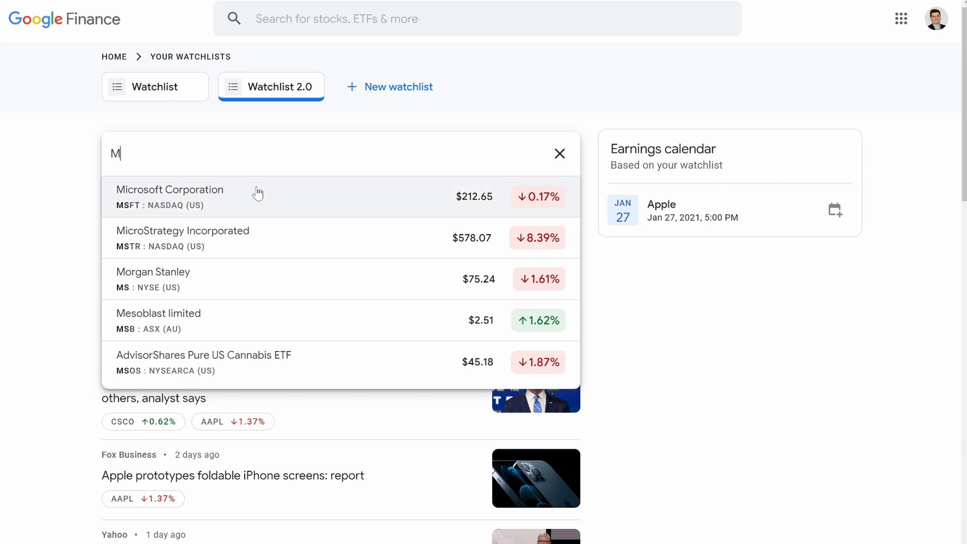
key("BackSpace")
type("mic")
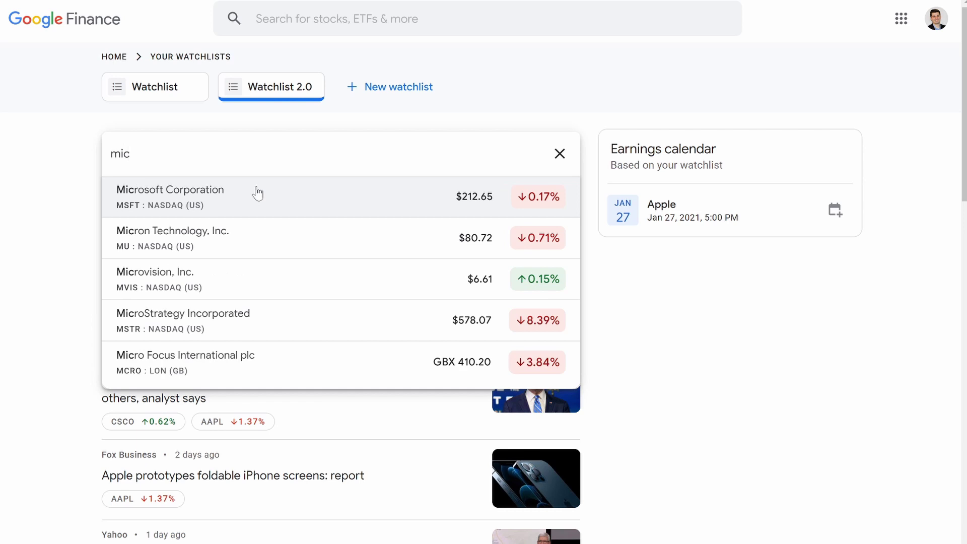
type("ro")
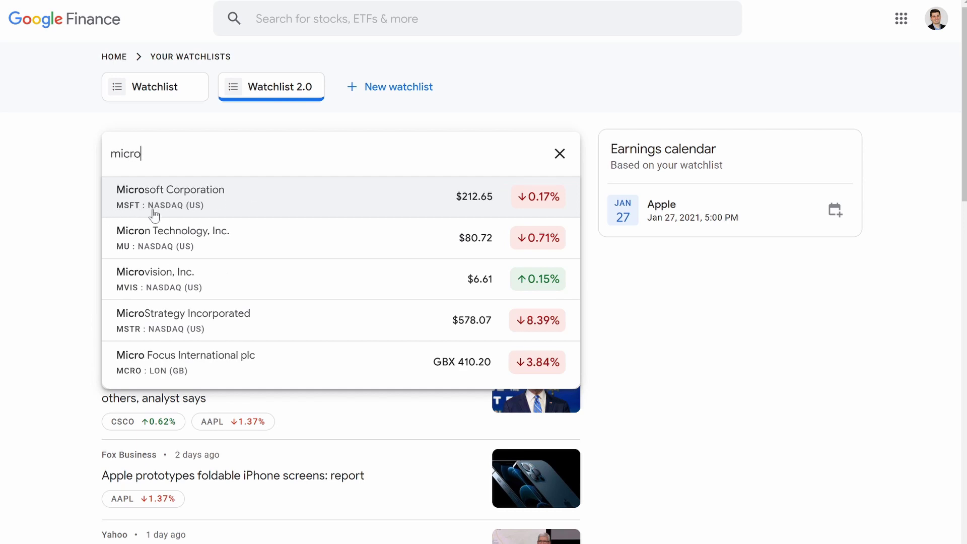
left_click(185, 213)
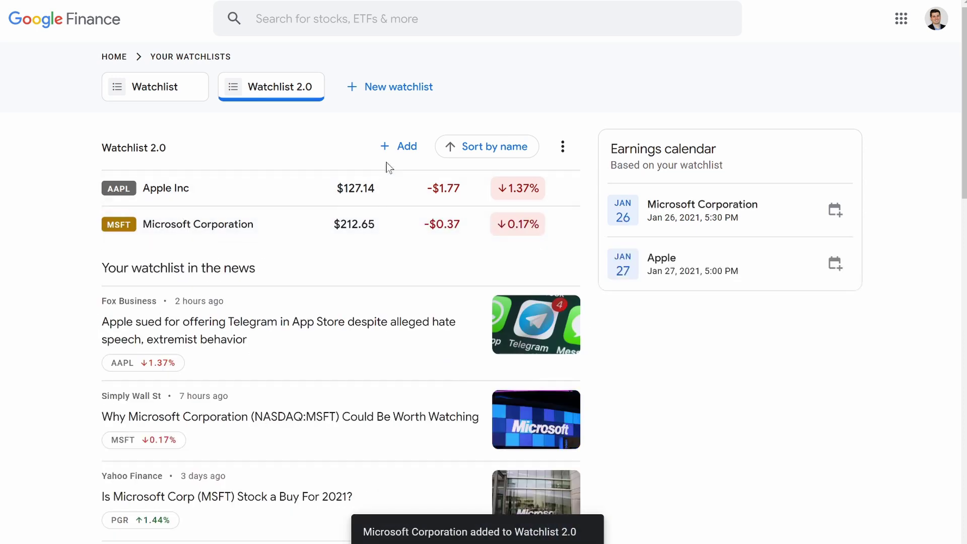
Step: Add Tesla Inc and Target Corporation to Watchlist 2.0
left_click(395, 151)
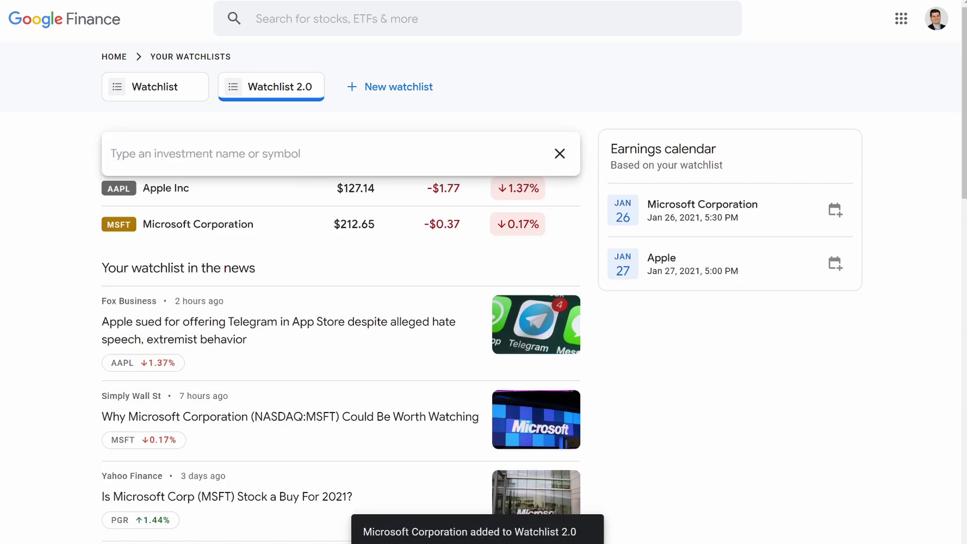
left_click(111, 154)
type("t")
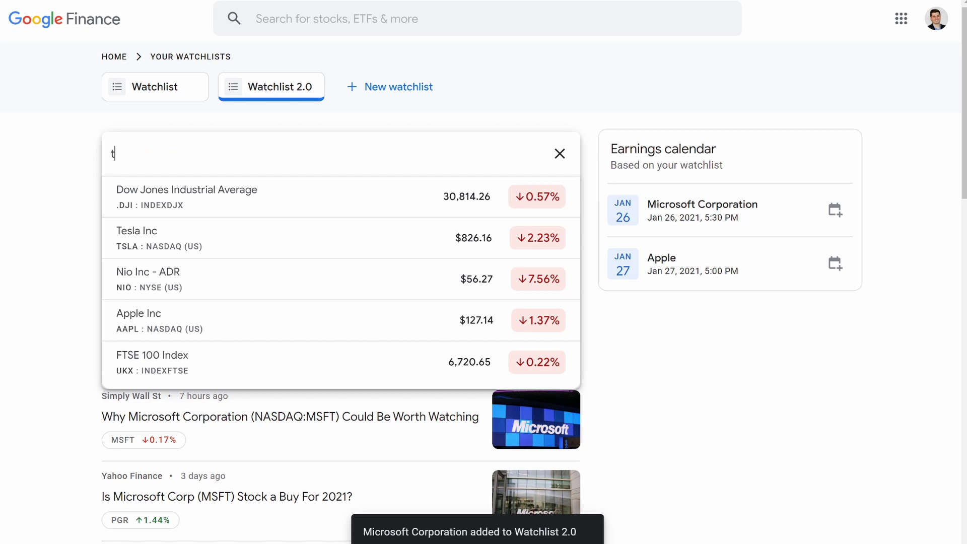
type("s")
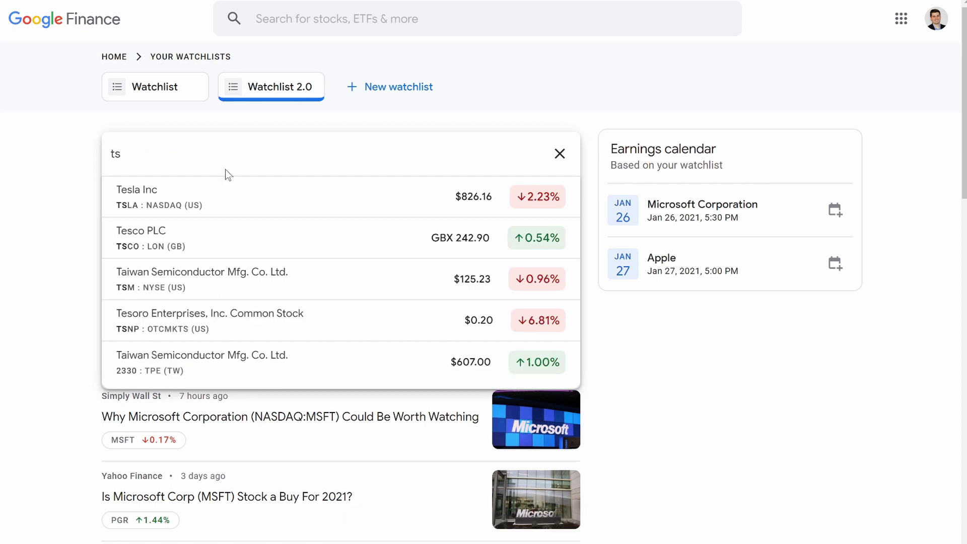
left_click(157, 203)
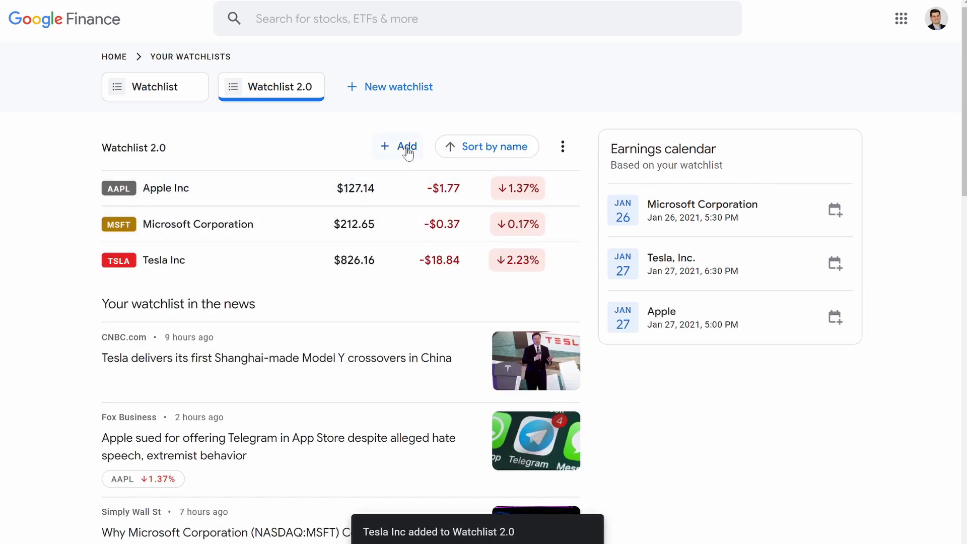
left_click(405, 149)
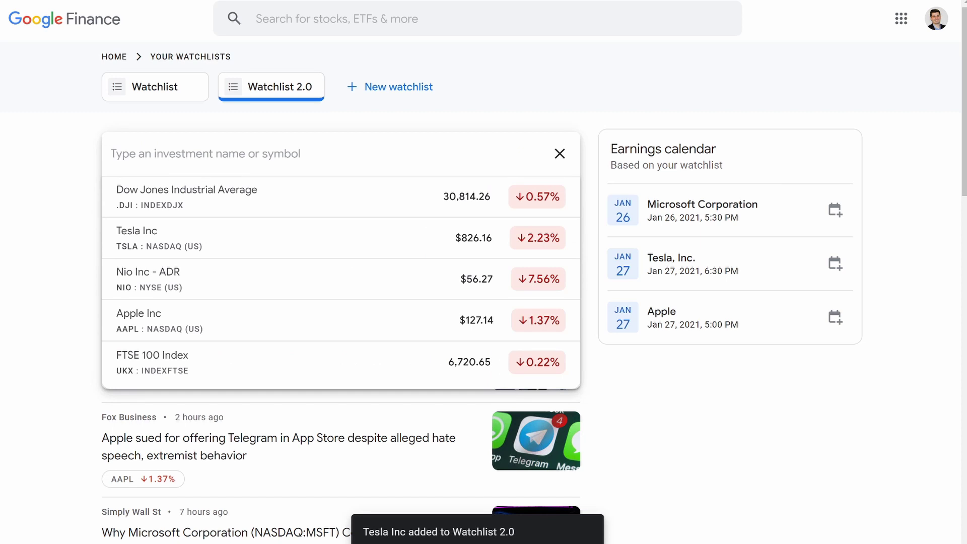
type("tgt")
left_click(136, 192)
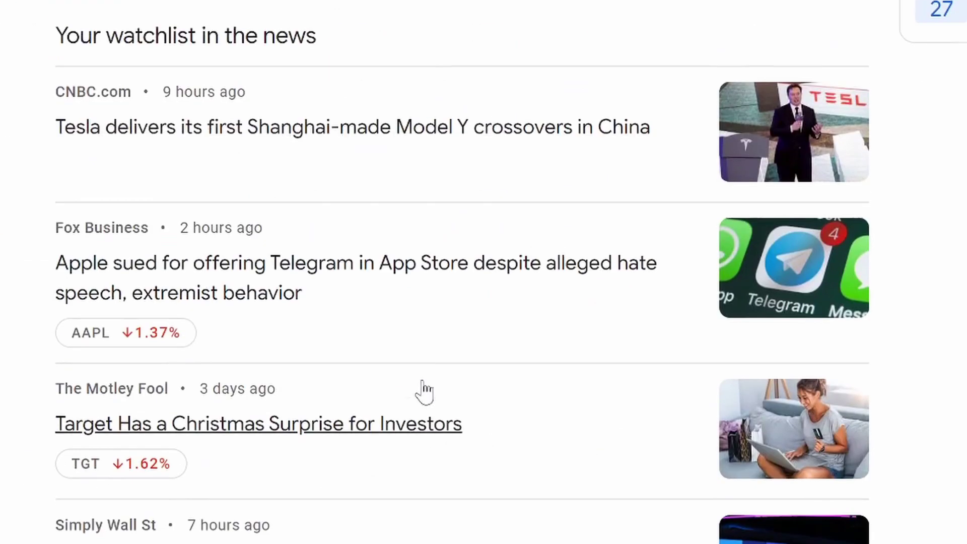
Step: Review 'Your watchlist in the news', then go back to the Google Finance home page
scroll(384, 323, "down", 2)
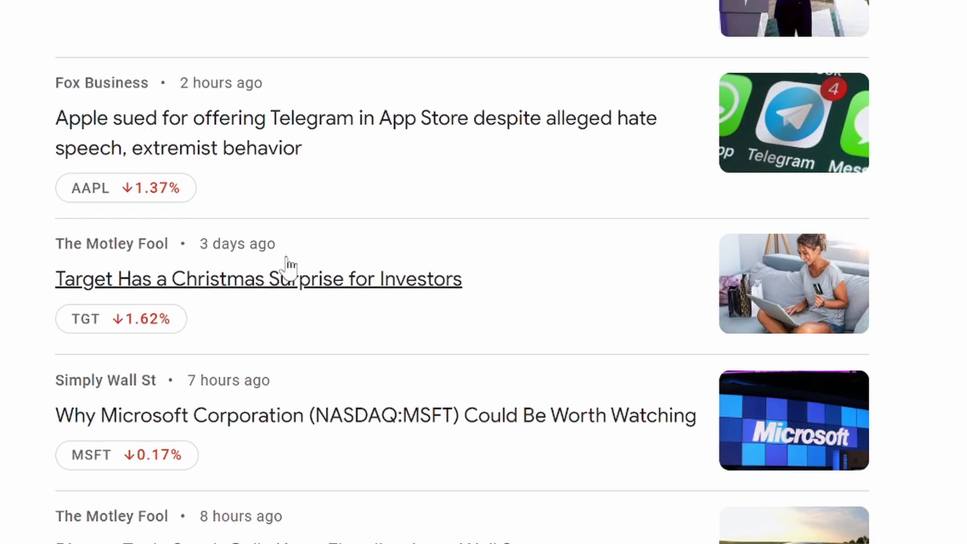
scroll(287, 263, "down", 4)
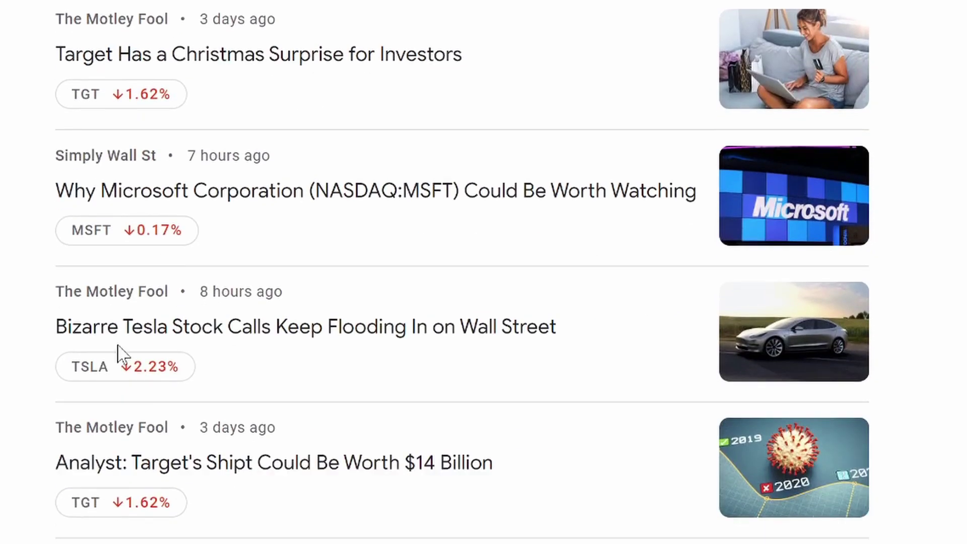
scroll(119, 352, "up", 4)
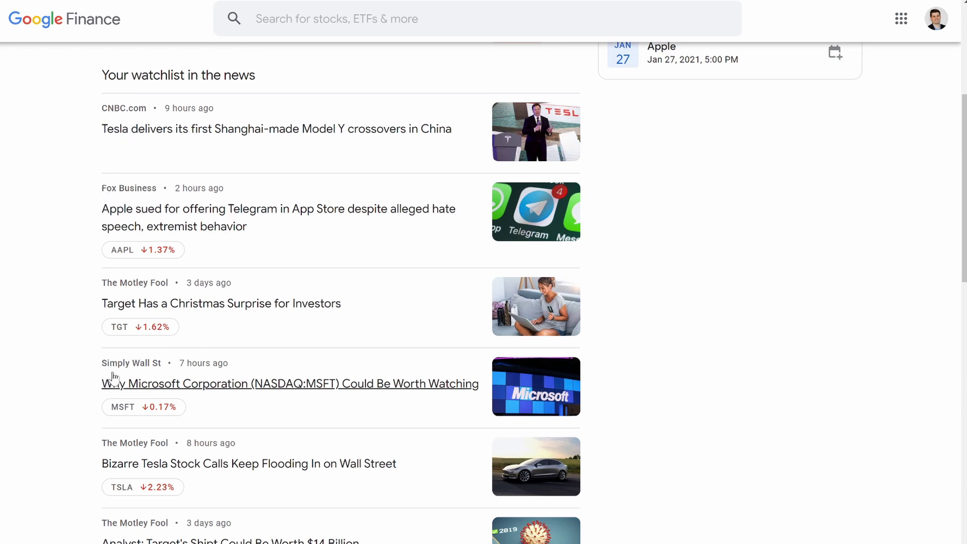
scroll(143, 370, "down", 1)
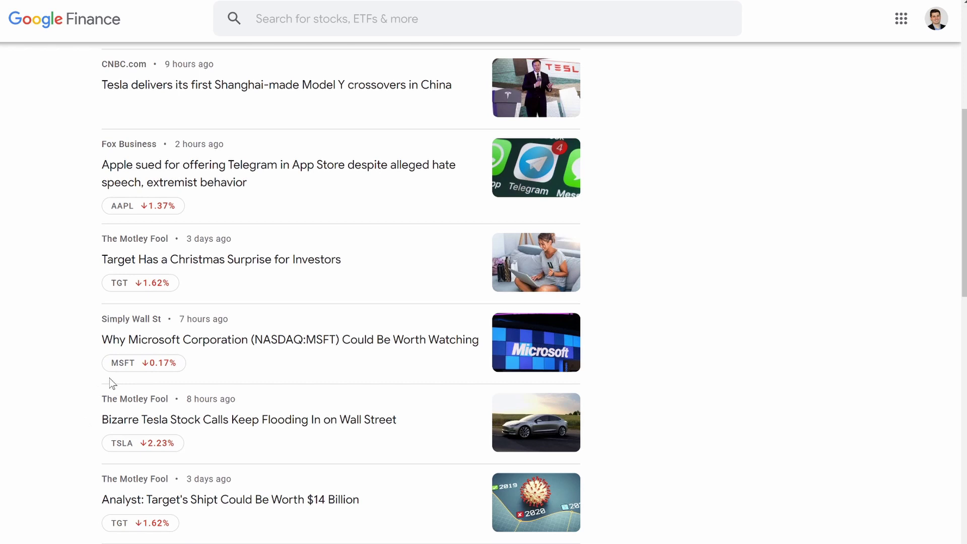
scroll(110, 381, "down", 5)
scroll(110, 383, "down", 2)
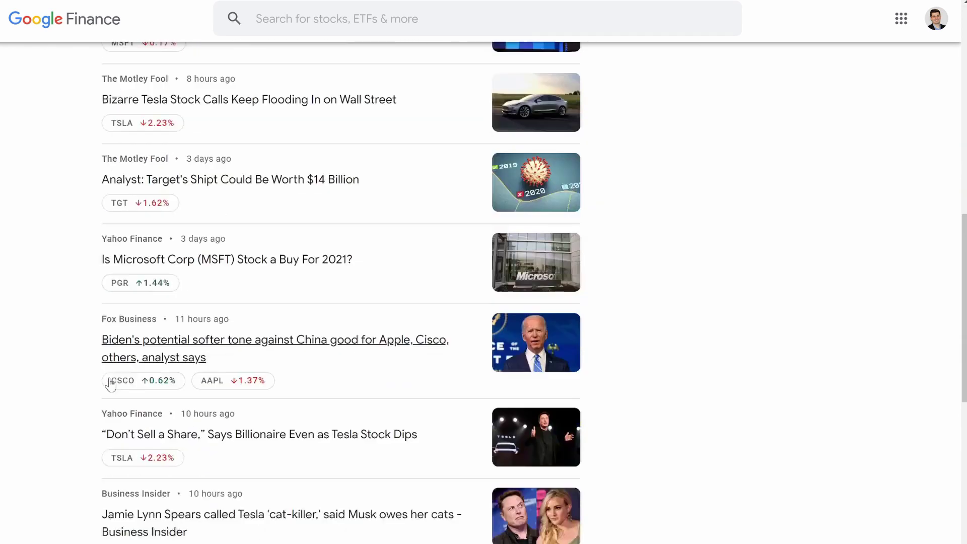
scroll(109, 382, "up", 6)
scroll(110, 384, "up", 5)
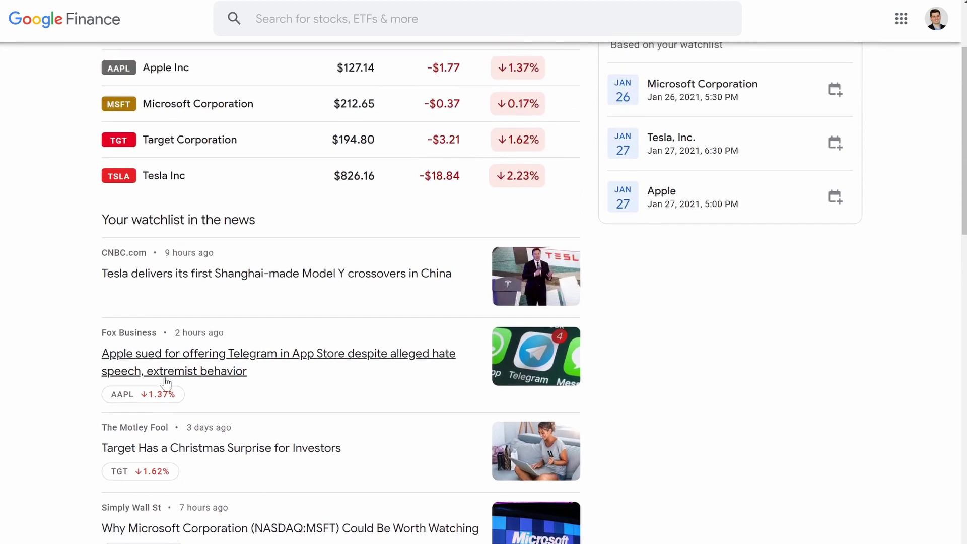
scroll(166, 380, "up", 3)
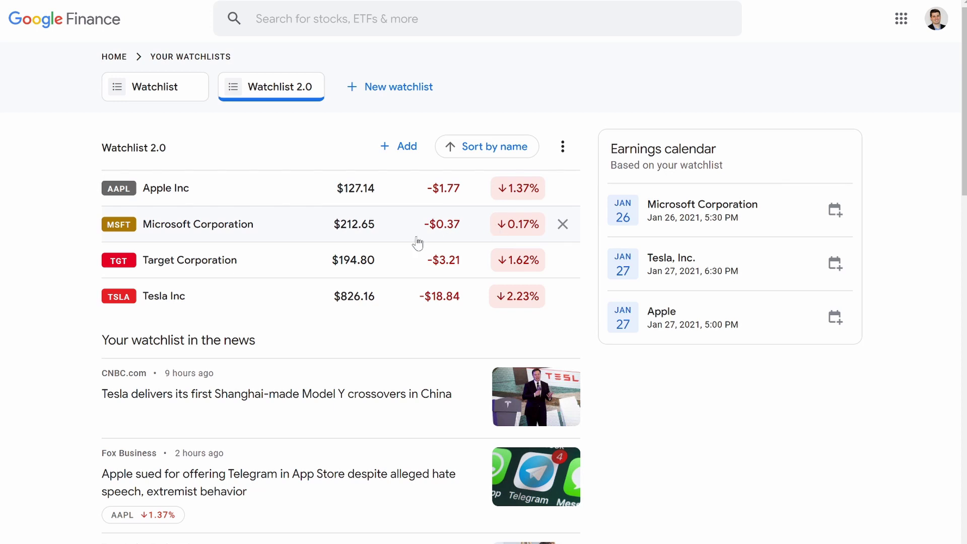
left_click(77, 24)
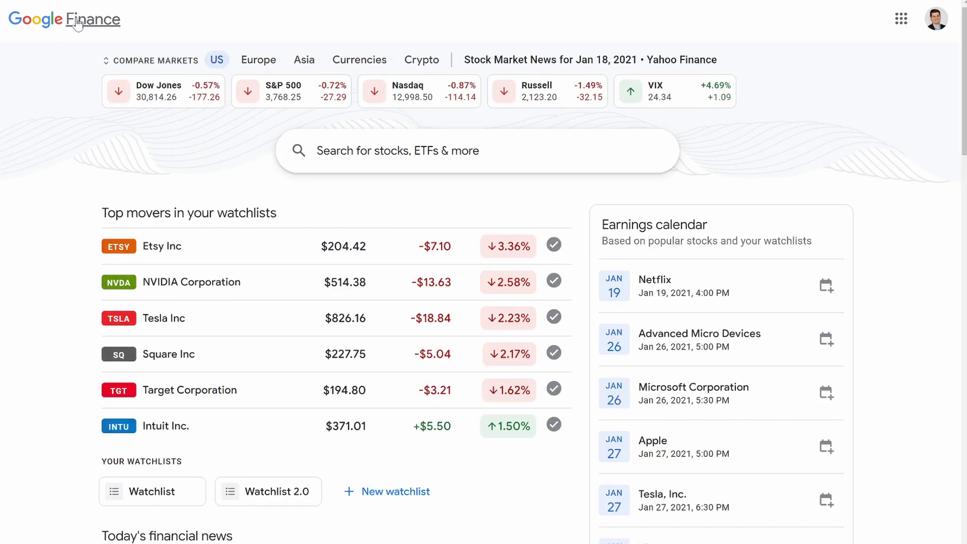
Step: Open the Bloomberg headline 'Asian Stocks Set for Modest Gains, Dollar Steady: Markets Wrap' from Today's financial news
scroll(290, 324, "down", 3)
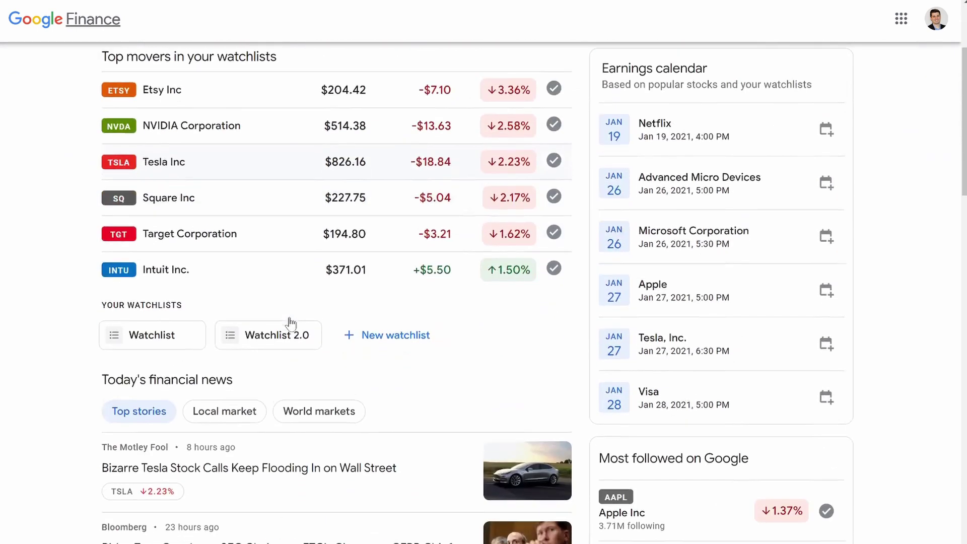
scroll(291, 324, "down", 4)
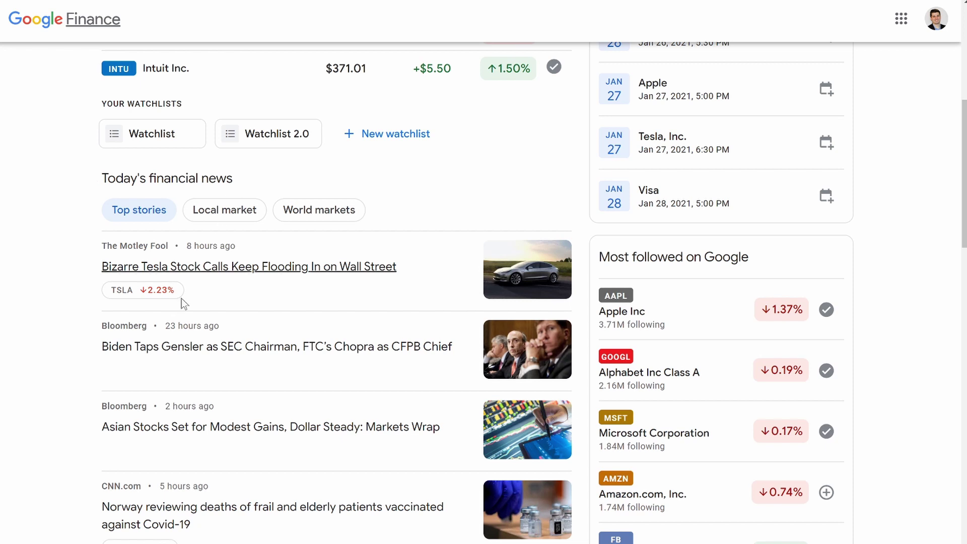
scroll(171, 266, "down", 2)
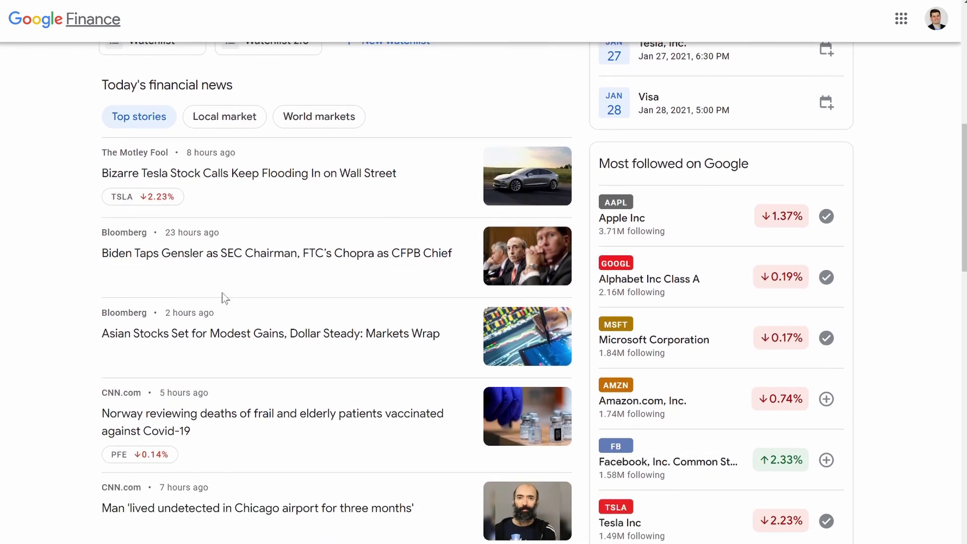
scroll(209, 316, "down", 1)
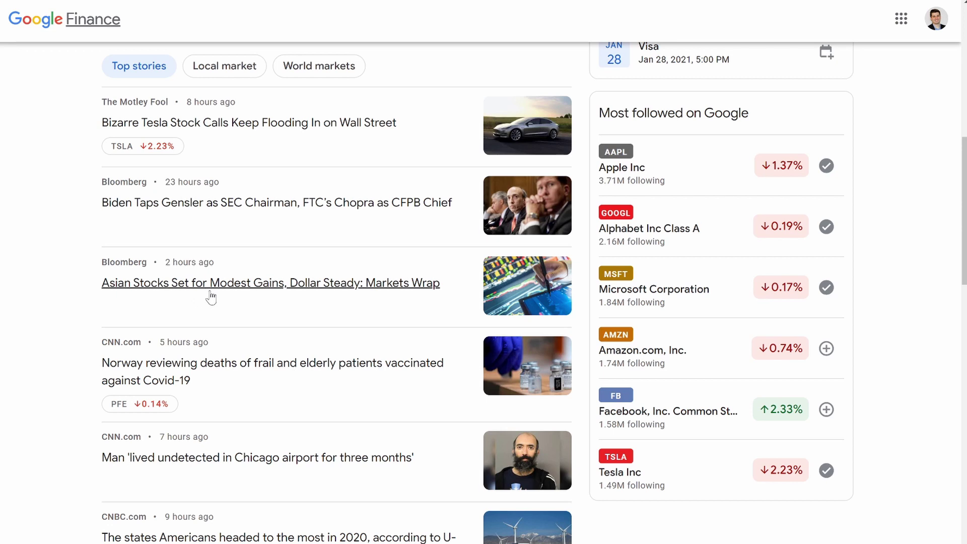
left_click(275, 289)
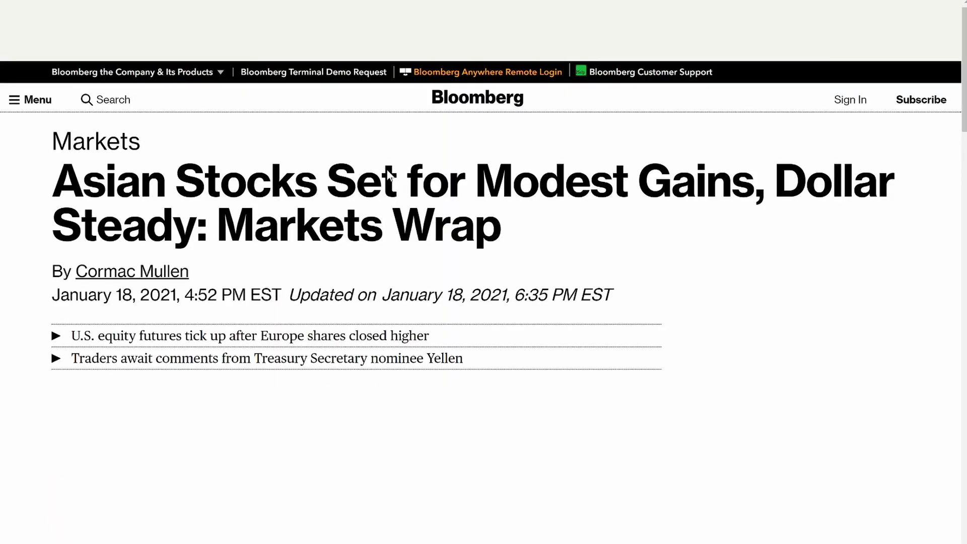
Step: Skim the Bloomberg article, then close its tab to return to Google Finance news
scroll(383, 287, "down", 5)
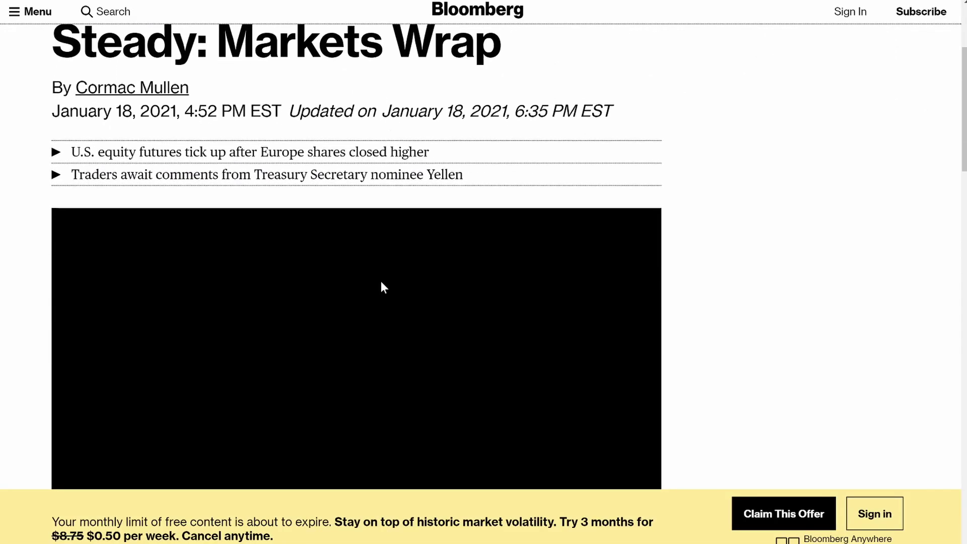
scroll(381, 282, "down", 1)
scroll(381, 282, "up", 8)
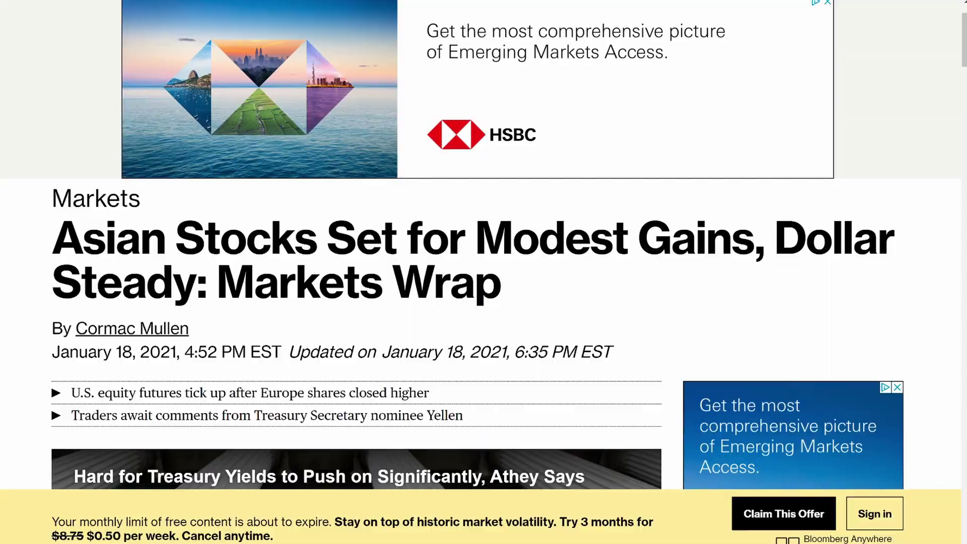
key("ctrl+w")
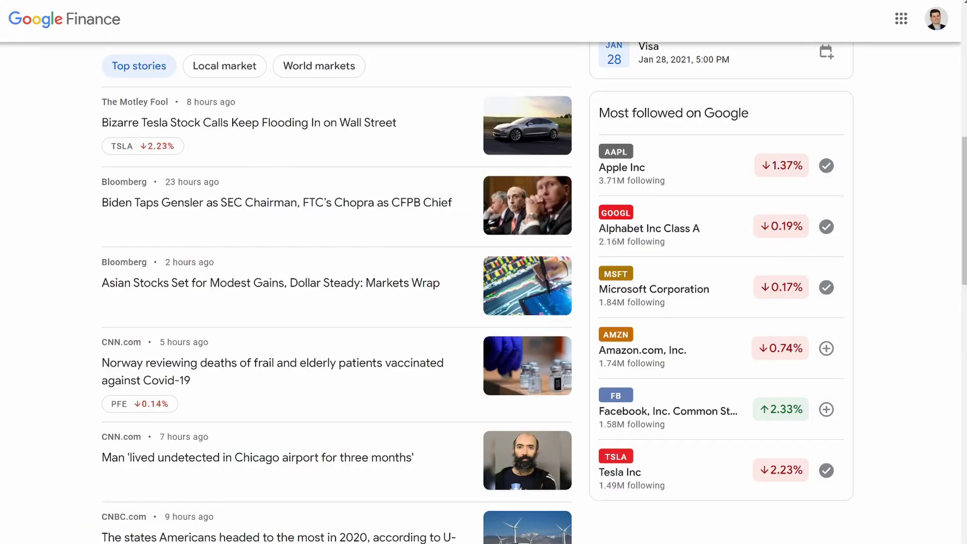
Step: Scroll past the news list to Market trends, where Churchill Capital Corp IV shows $18.36, up 5.76%
scroll(114, 230, "down", 3)
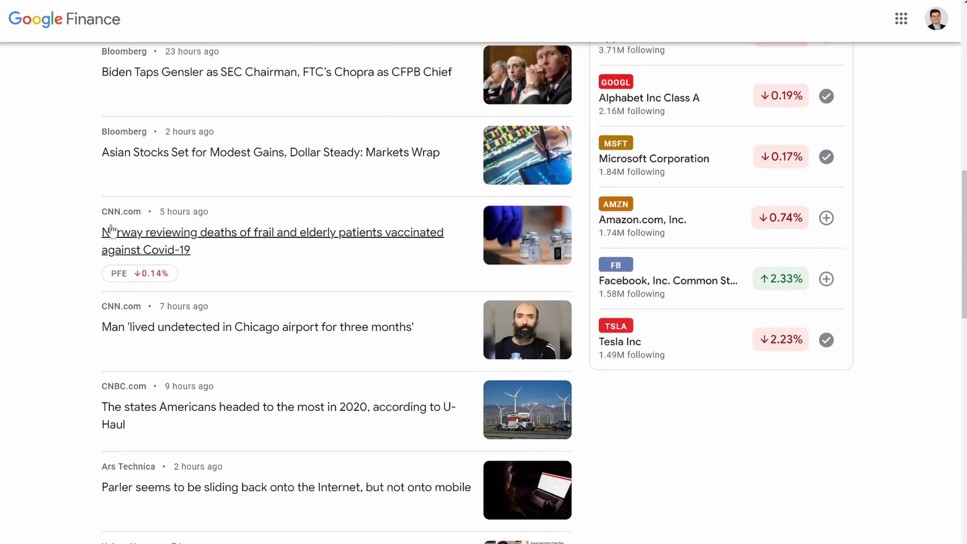
scroll(112, 223, "down", 1)
scroll(112, 230, "up", 5)
scroll(111, 230, "down", 11)
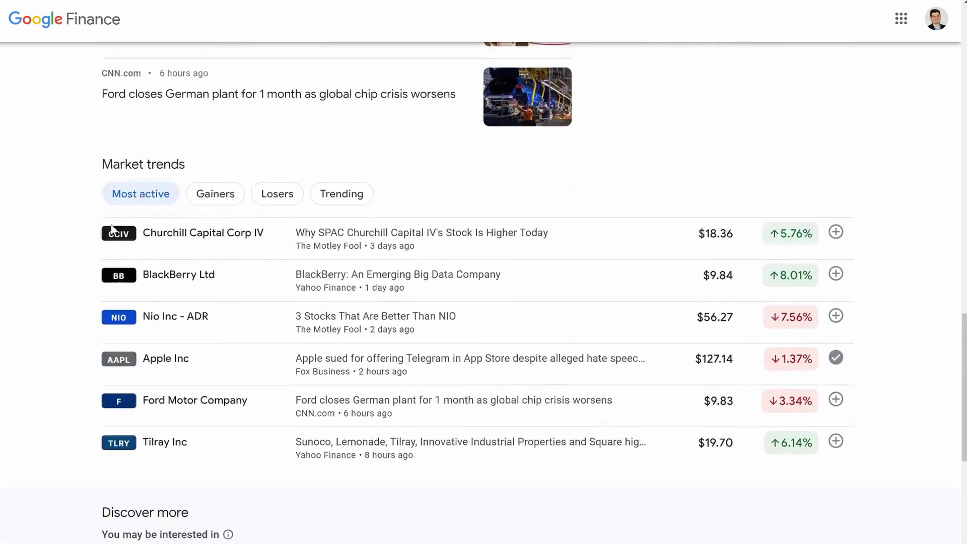
scroll(112, 229, "up", 1)
scroll(113, 229, "down", 1)
scroll(114, 229, "down", 1)
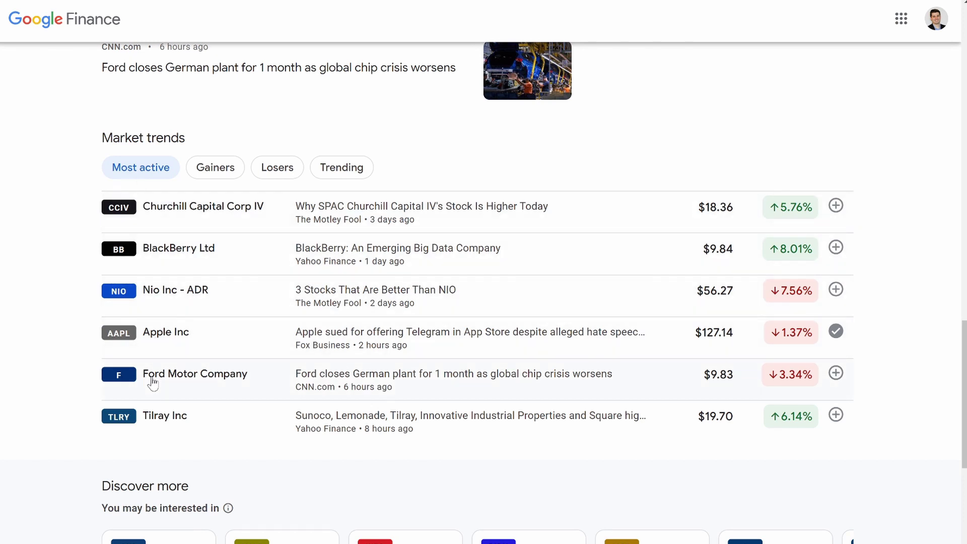
left_click(219, 179)
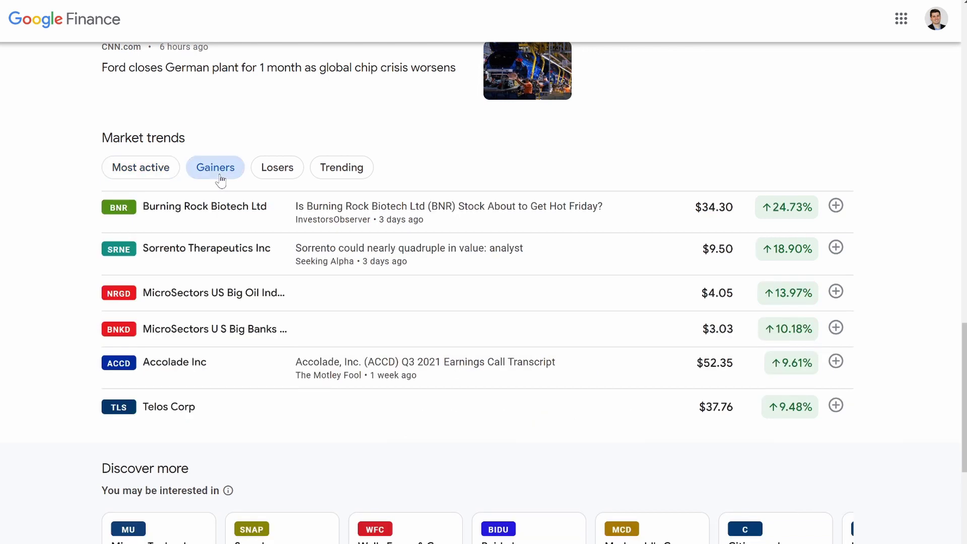
left_click(281, 180)
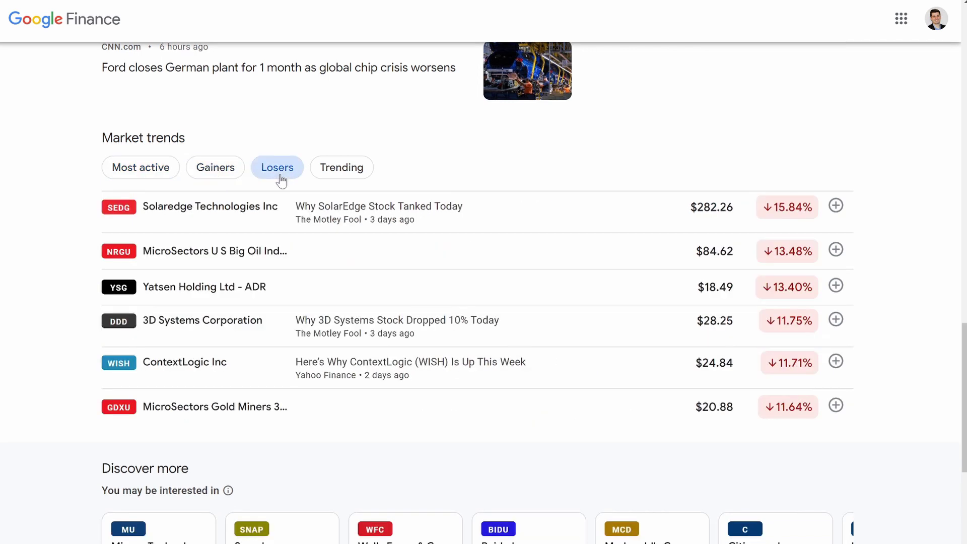
left_click(341, 171)
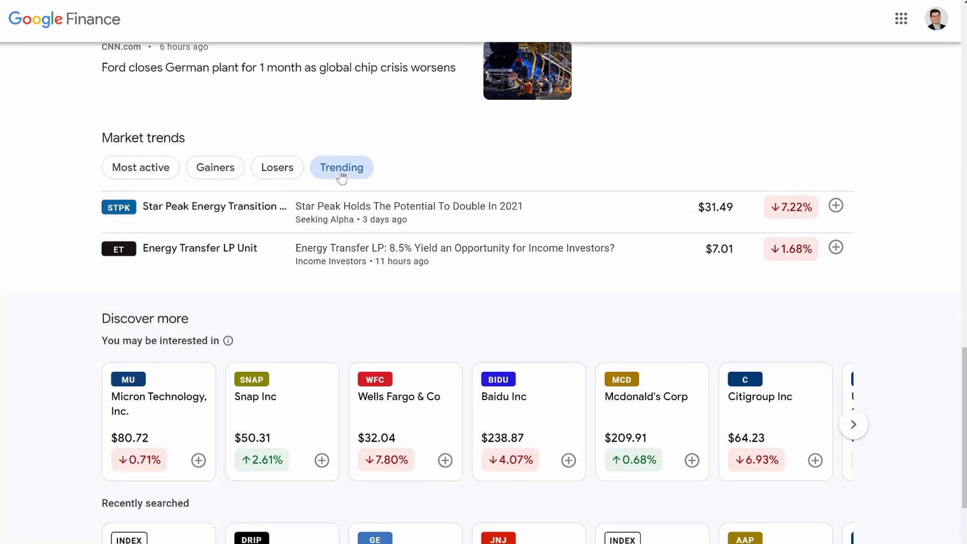
left_click(217, 181)
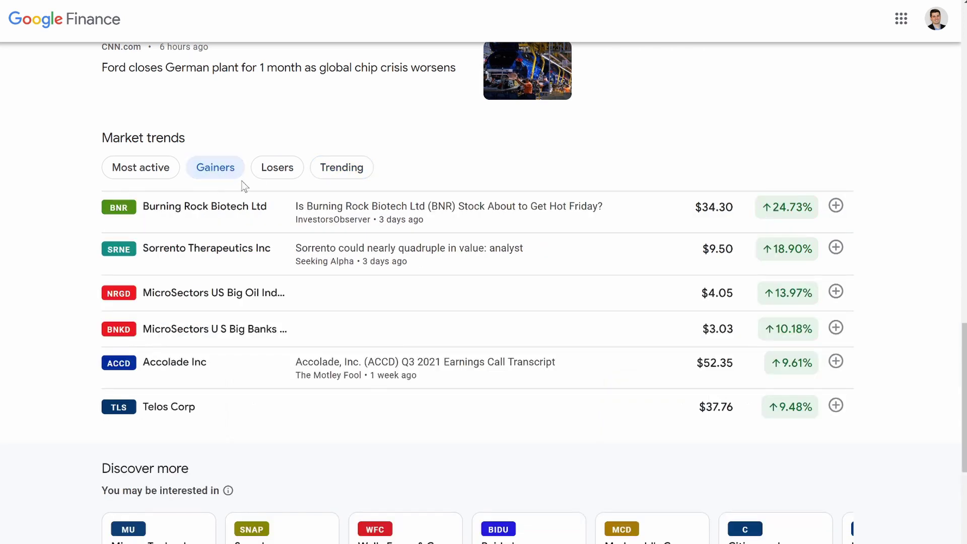
left_click(264, 173)
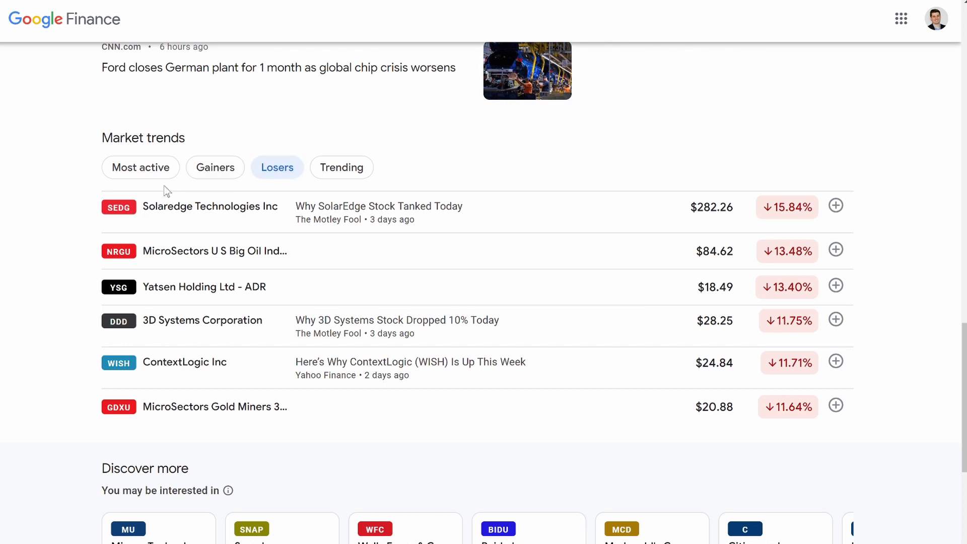
left_click(152, 172)
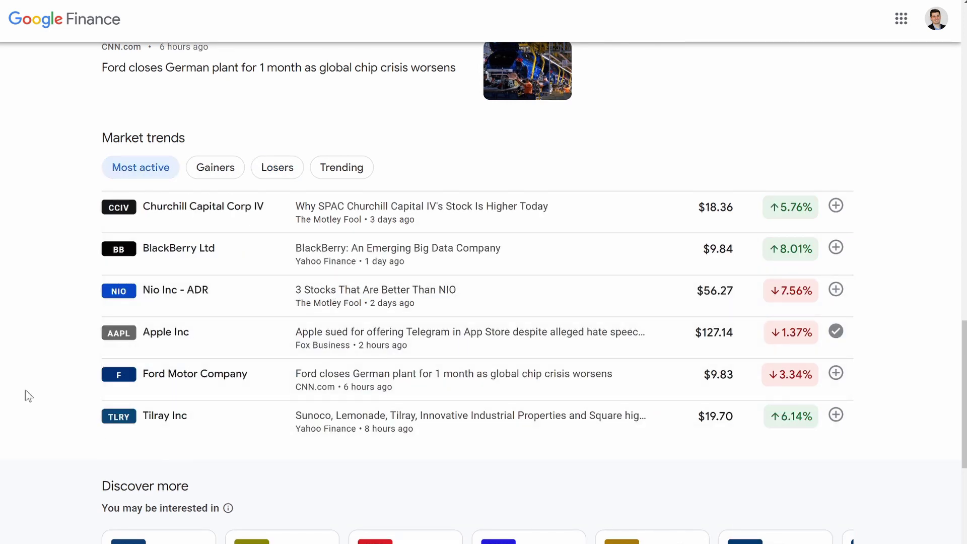
Step: Scroll to Discover more and advance the You may be interested in carousel twice to Broadcom and Enbridge
scroll(48, 416, "down", 3)
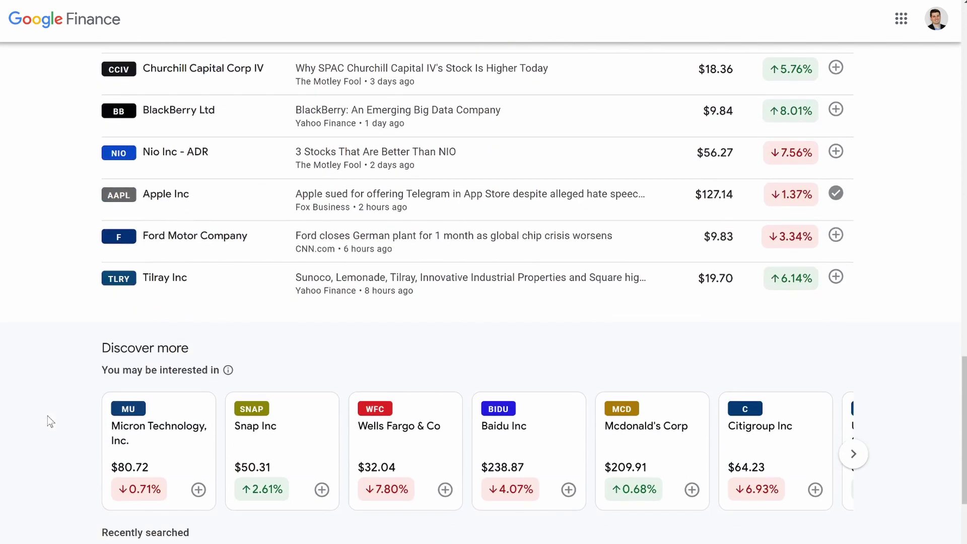
scroll(47, 415, "down", 3)
scroll(48, 416, "down", 1)
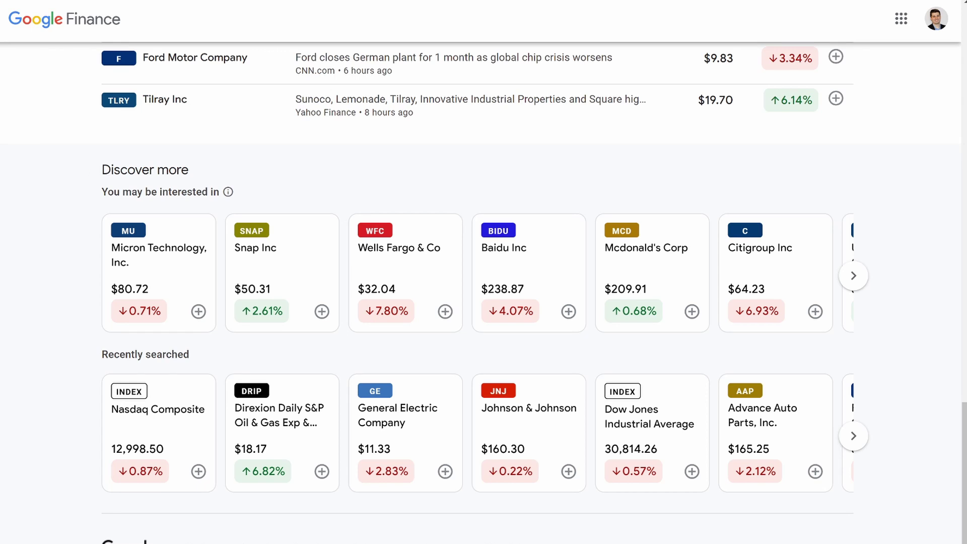
mouse_move(228, 192)
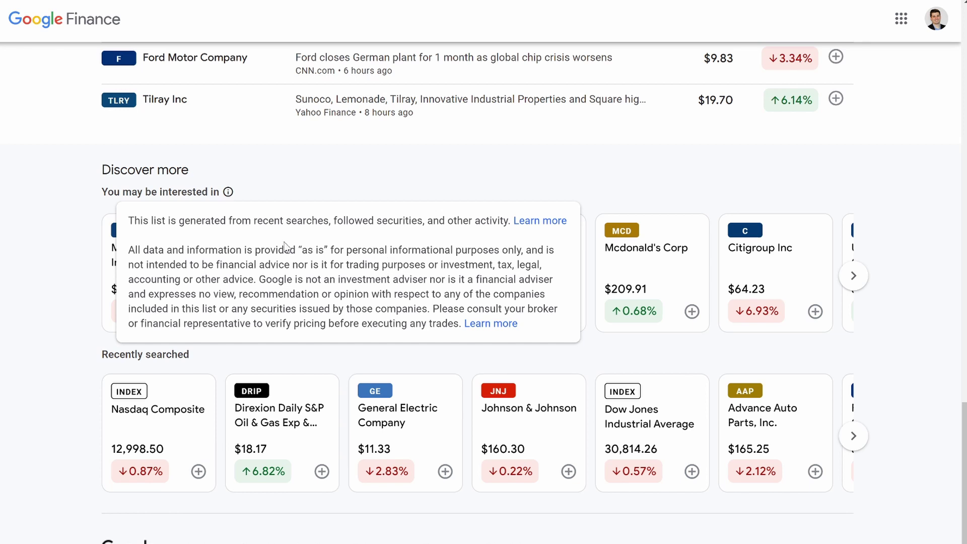
scroll(59, 330, "down", 1)
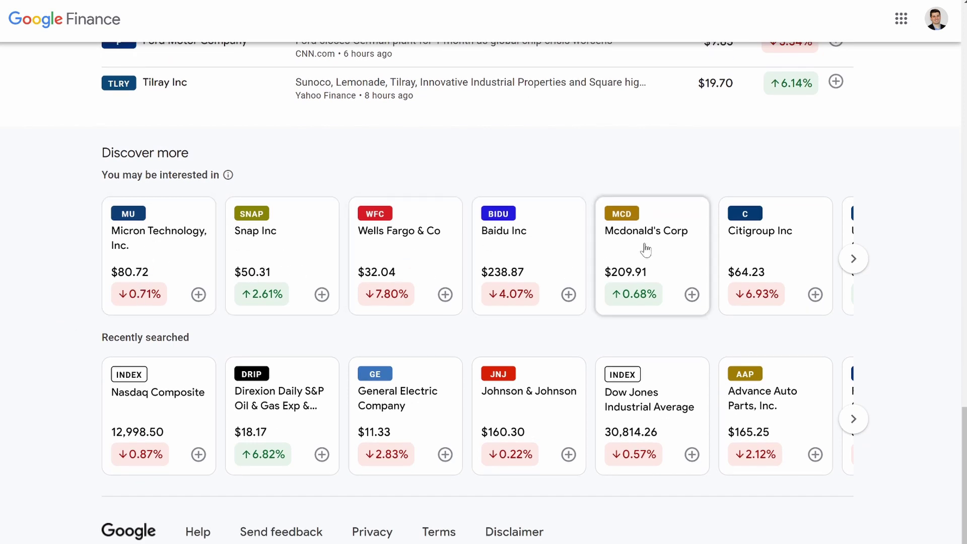
left_click(854, 258)
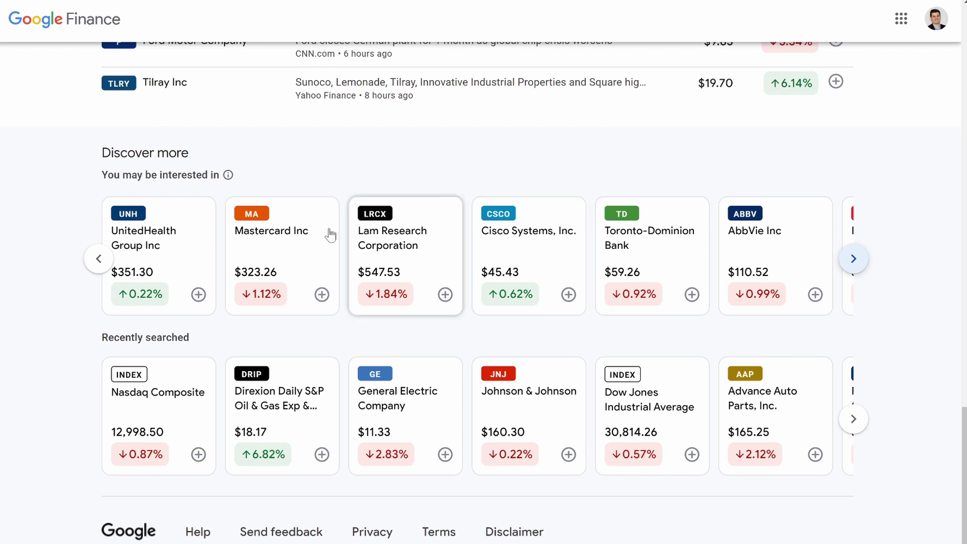
left_click(853, 259)
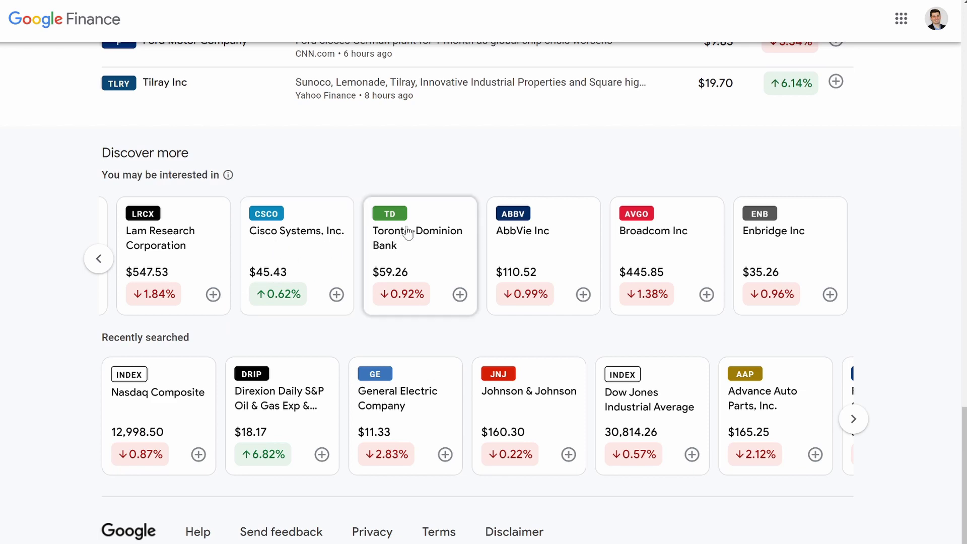
Step: Open the Toronto-Dominion Bank (NYSE: TD) page and review its news, key stats and Q4 2020 revenue
left_click(423, 242)
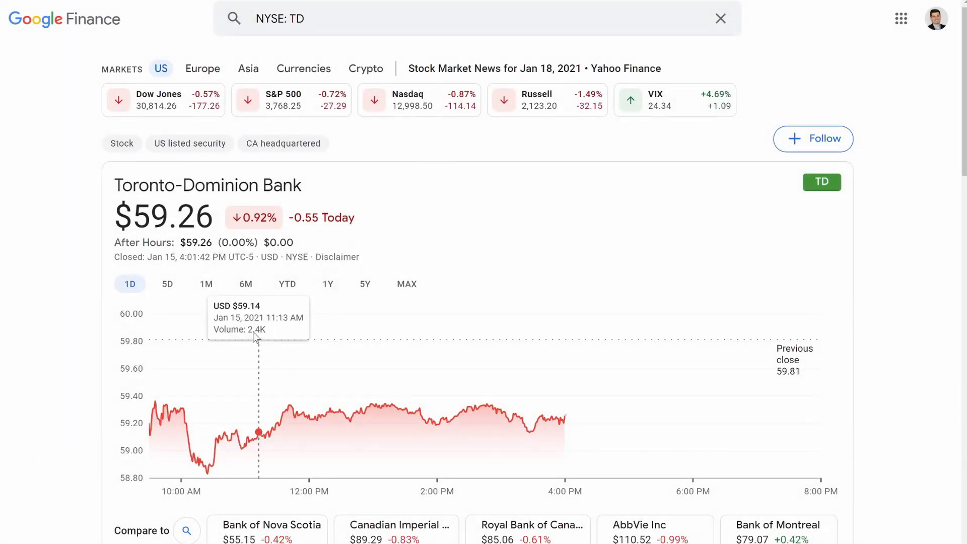
scroll(282, 338, "down", 4)
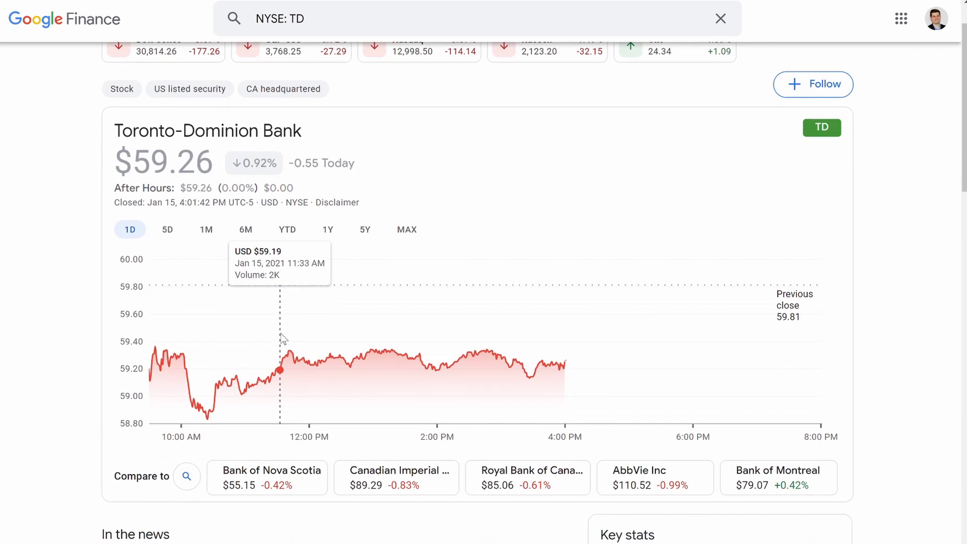
scroll(282, 339, "up", 2)
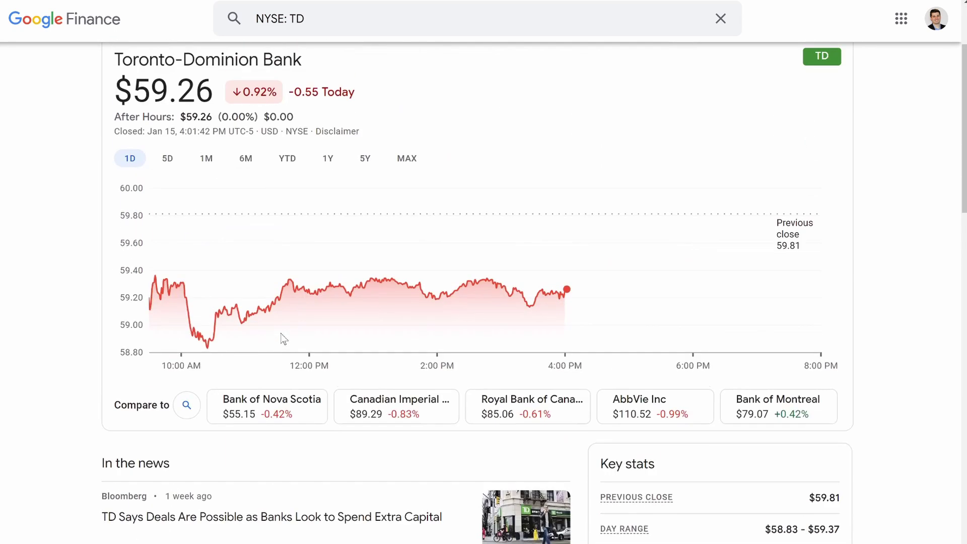
scroll(215, 121, "up", 2)
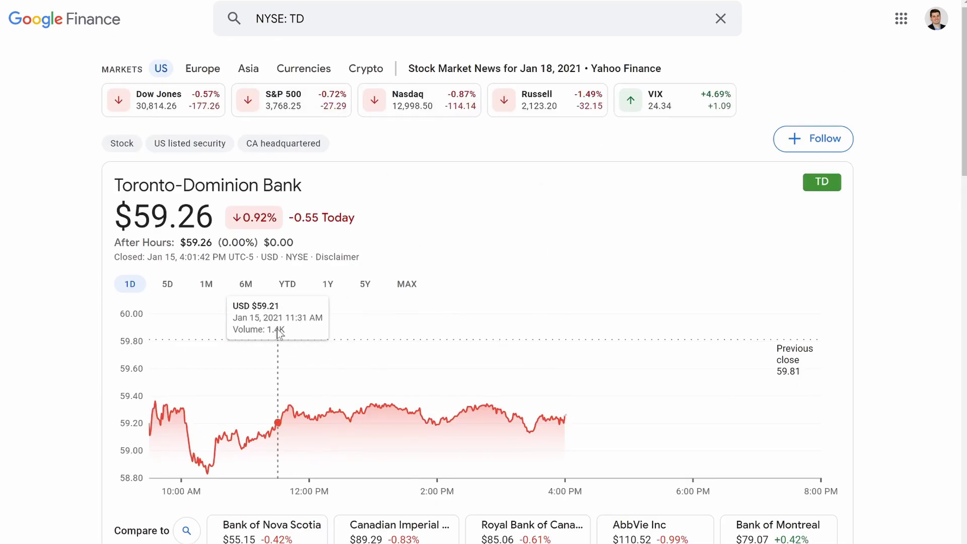
scroll(276, 353, "down", 1)
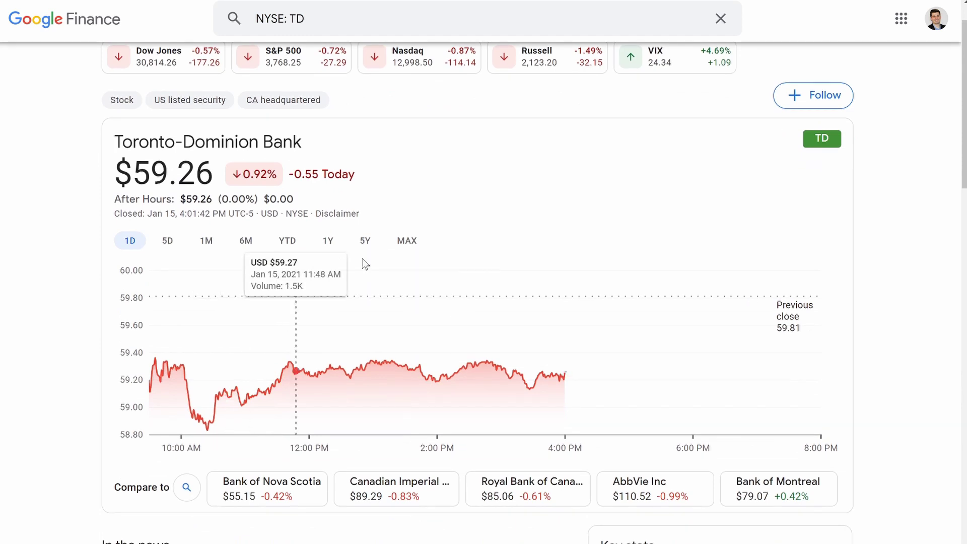
scroll(443, 391, "down", 3)
scroll(443, 390, "down", 2)
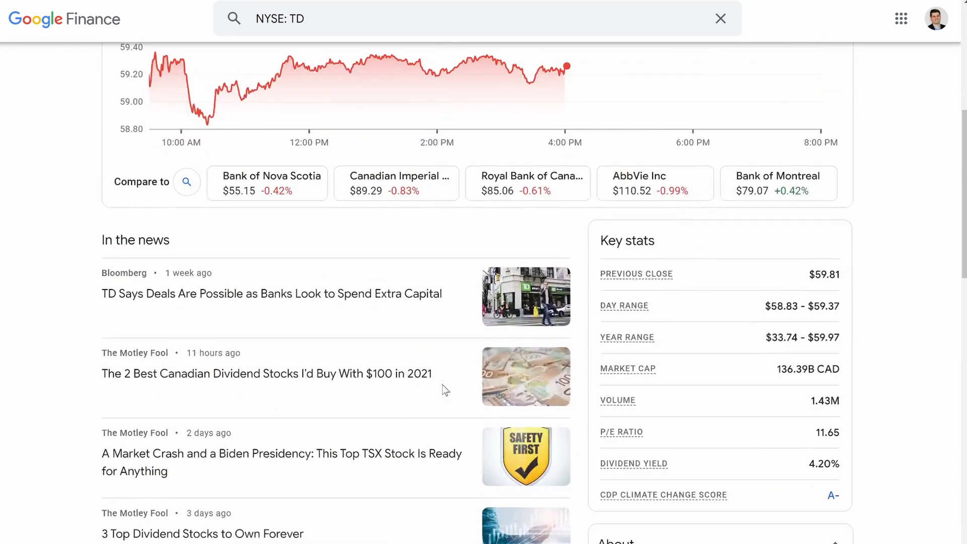
scroll(667, 389, "down", 1)
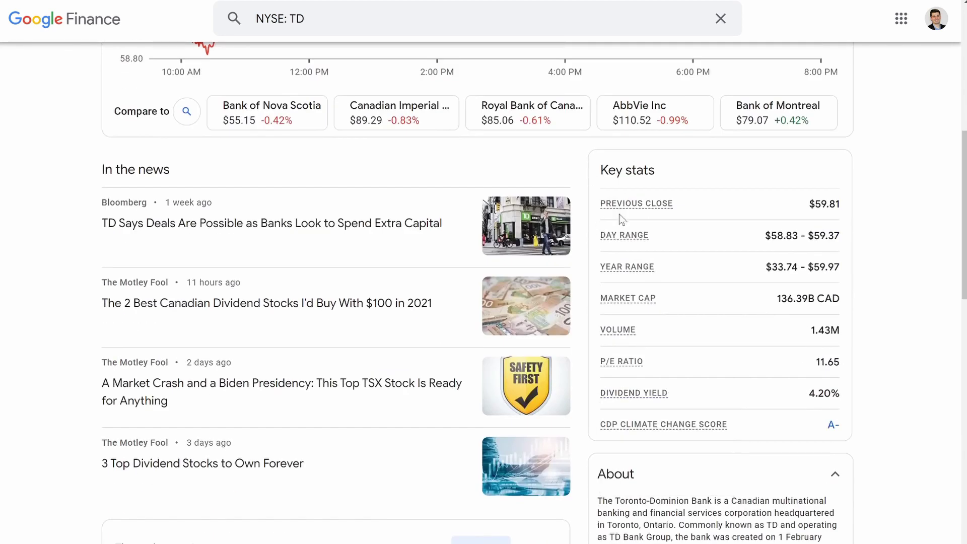
scroll(655, 220, "down", 3)
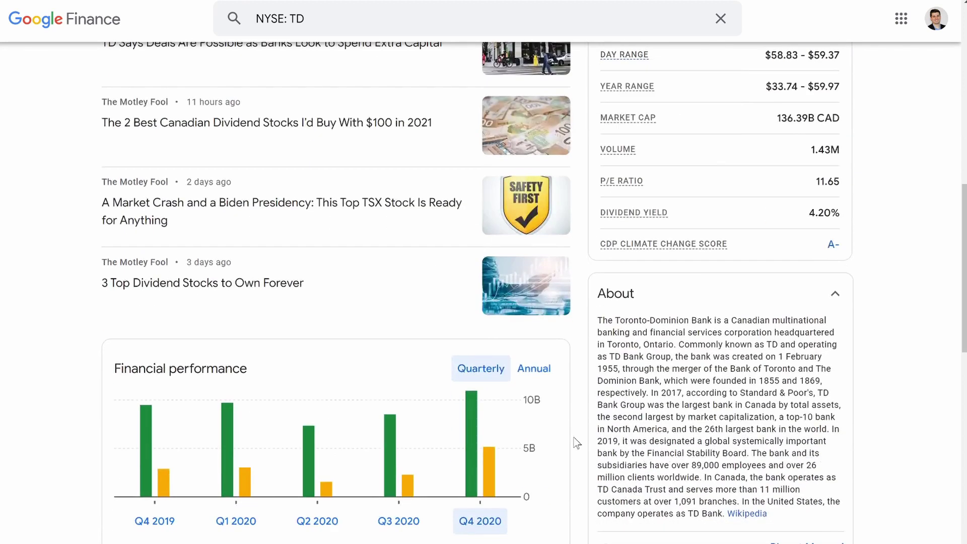
scroll(138, 301, "down", 2)
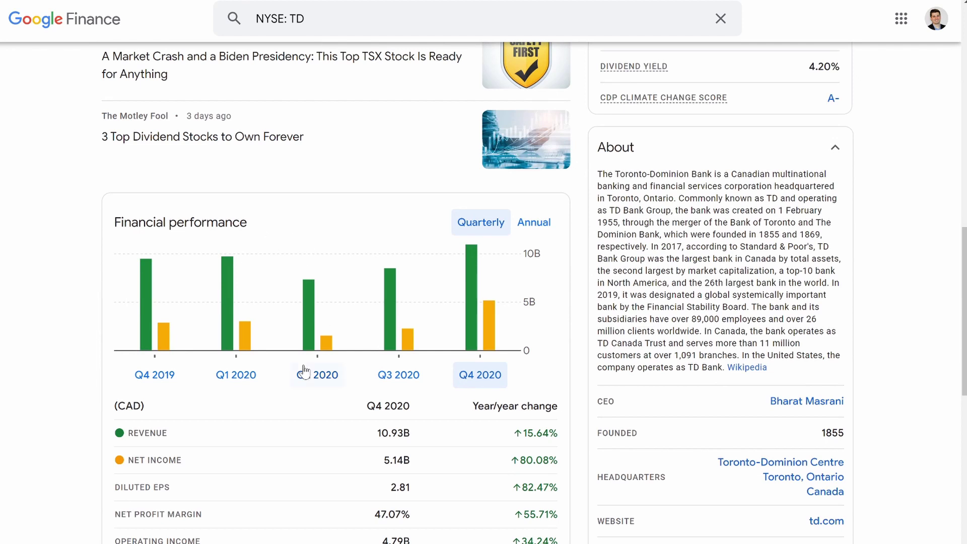
scroll(303, 371, "down", 2)
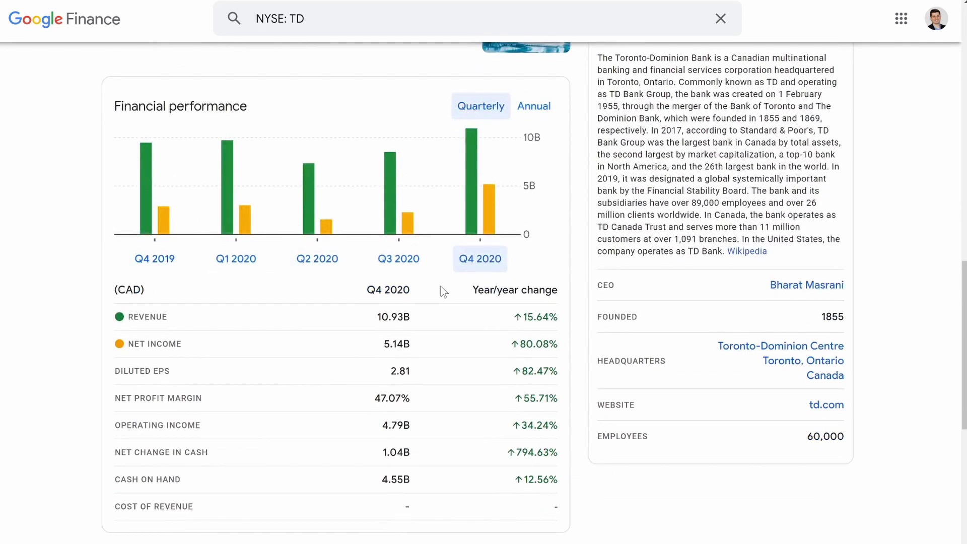
left_click(534, 106)
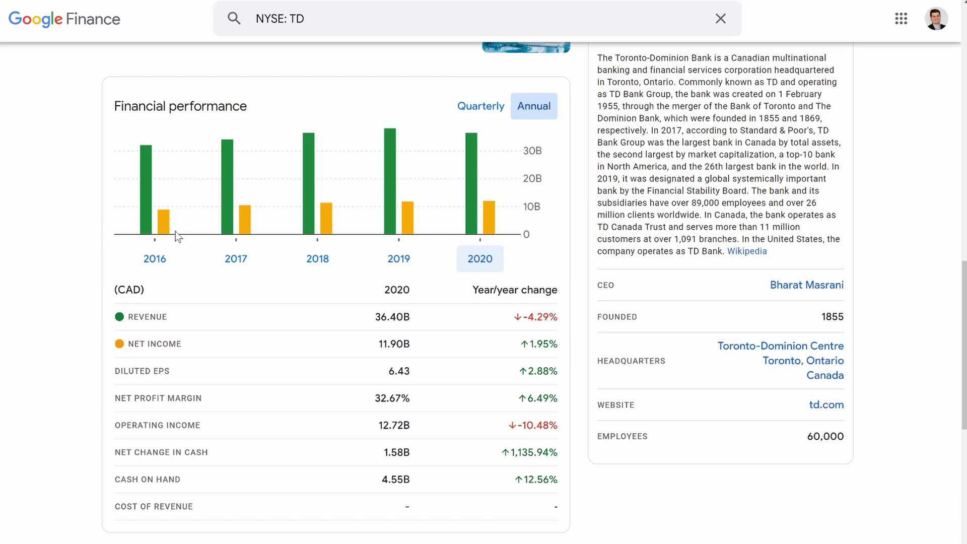
scroll(322, 344, "down", 2)
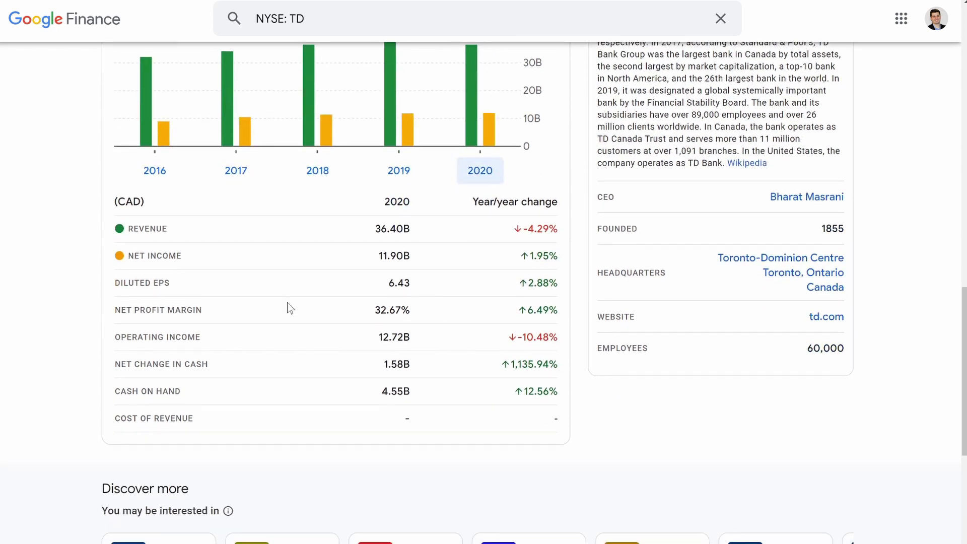
scroll(290, 308, "down", 1)
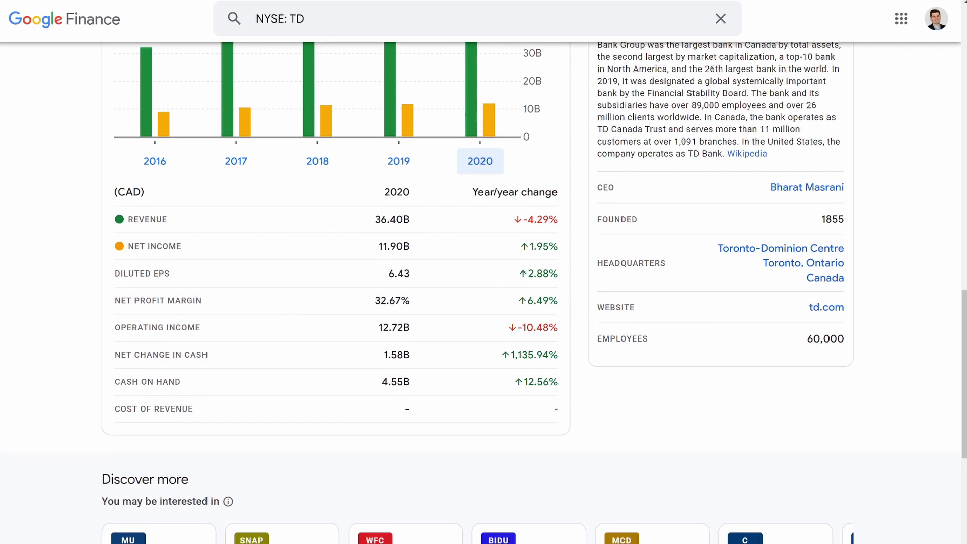
scroll(483, 292, "down", 1)
scroll(218, 197, "up", 3)
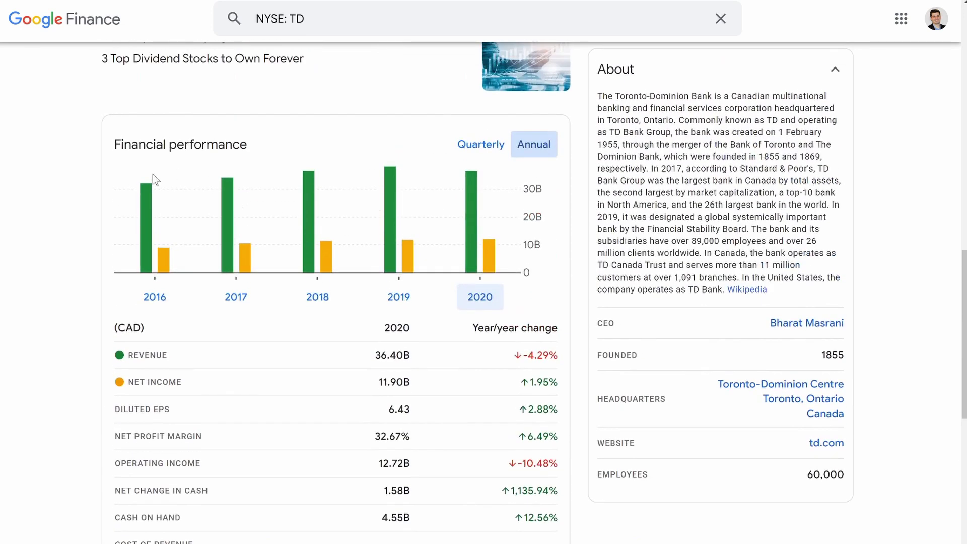
scroll(231, 294, "down", 1)
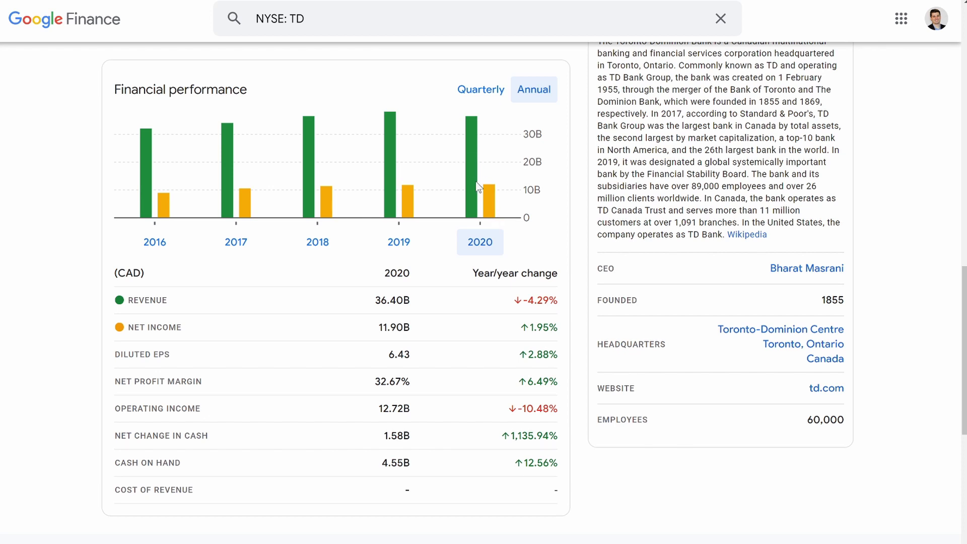
left_click(396, 244)
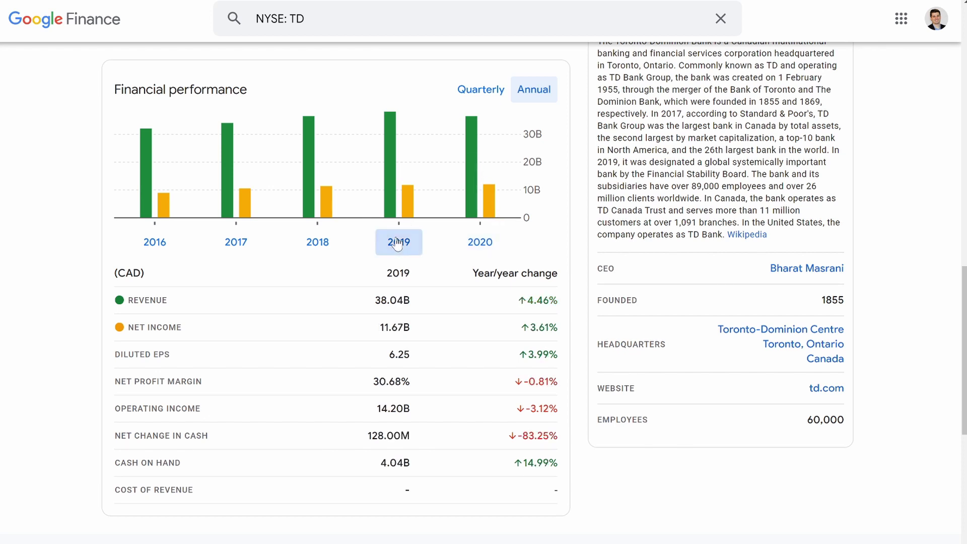
left_click(330, 249)
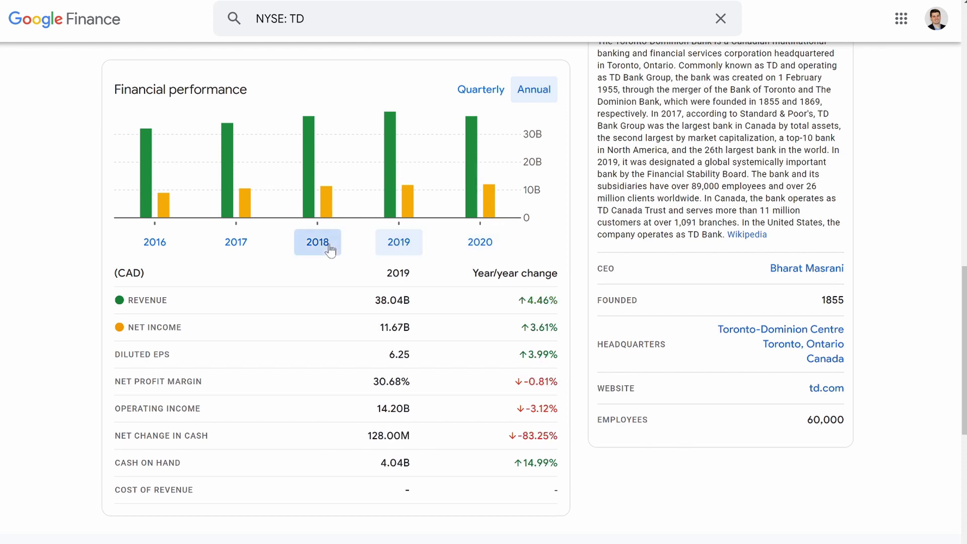
left_click(234, 247)
left_click(151, 241)
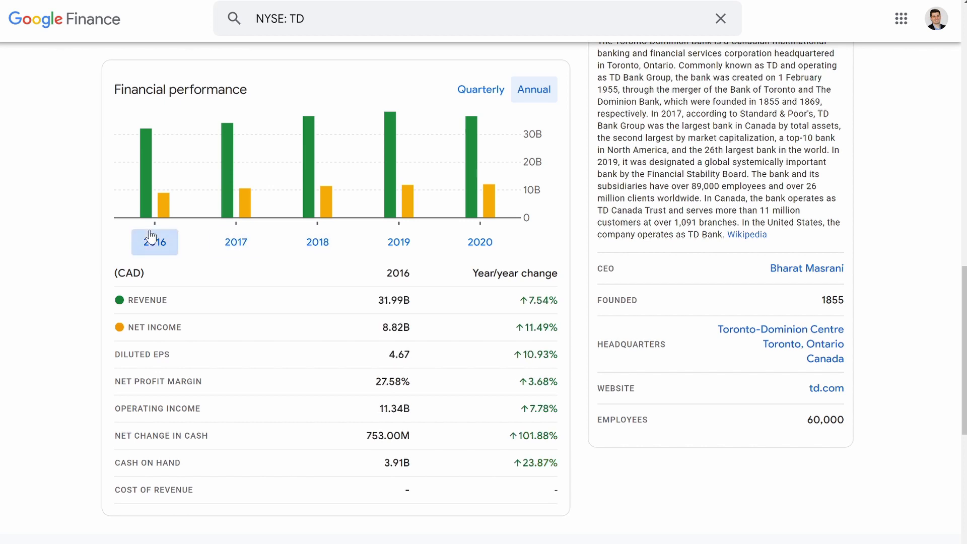
left_click(243, 248)
left_click(321, 247)
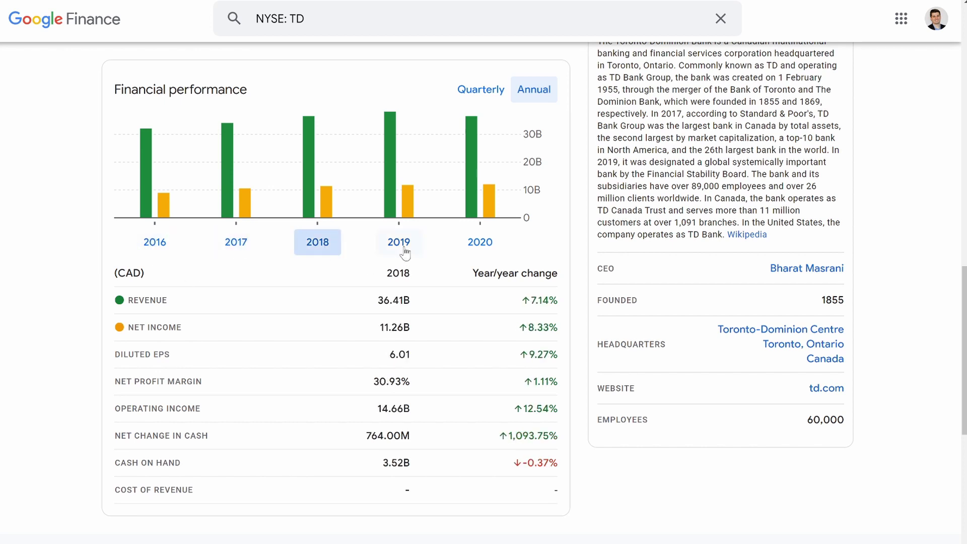
left_click(403, 250)
left_click(485, 252)
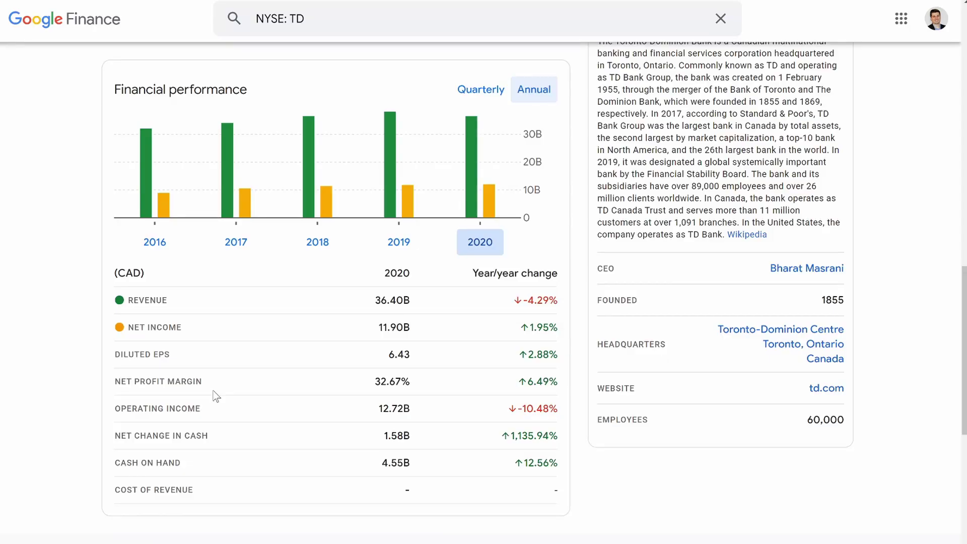
scroll(216, 397, "down", 8)
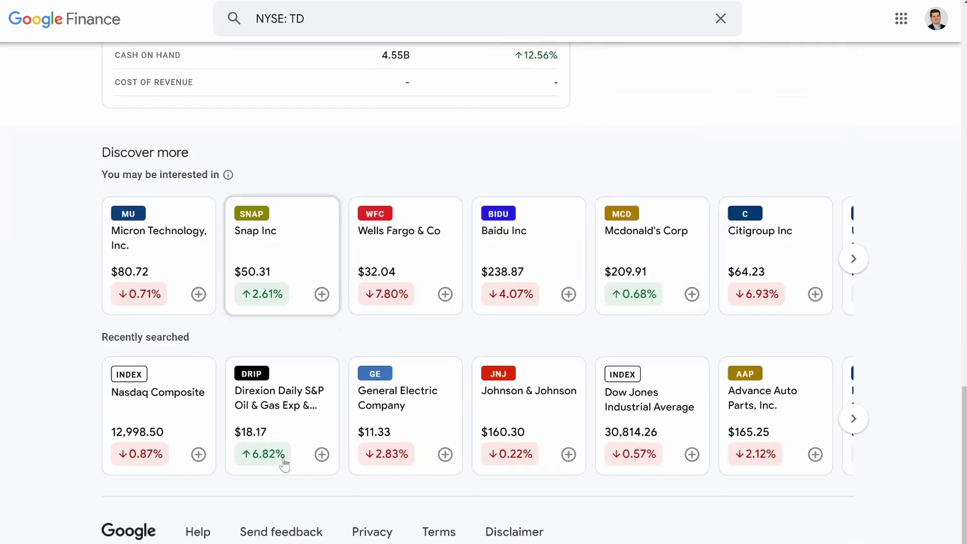
scroll(284, 463, "up", 15)
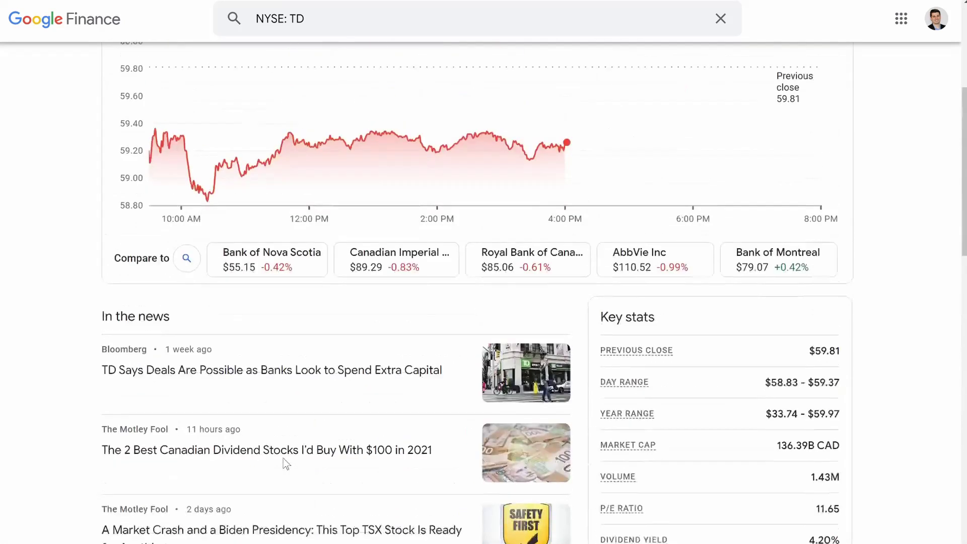
scroll(283, 459, "up", 3)
scroll(283, 460, "down", 11)
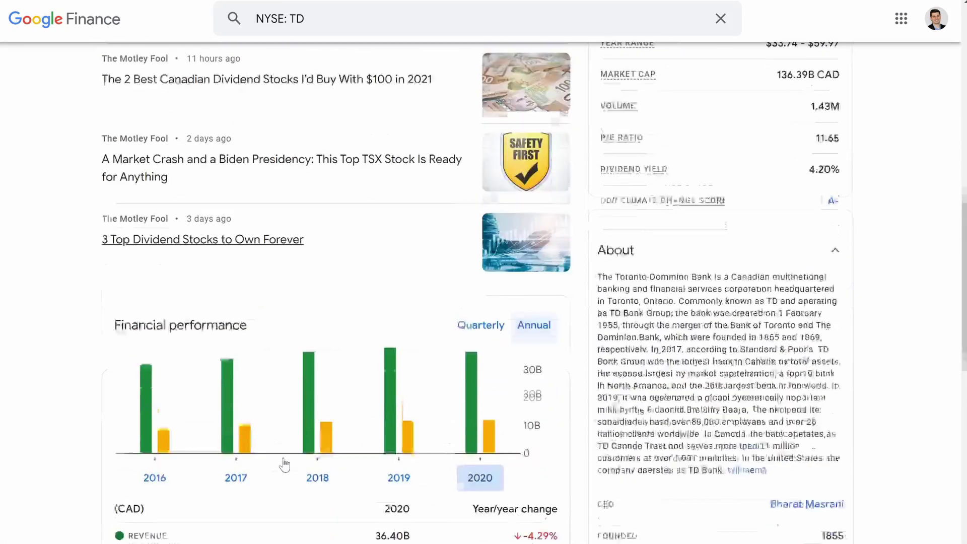
scroll(284, 465, "down", 4)
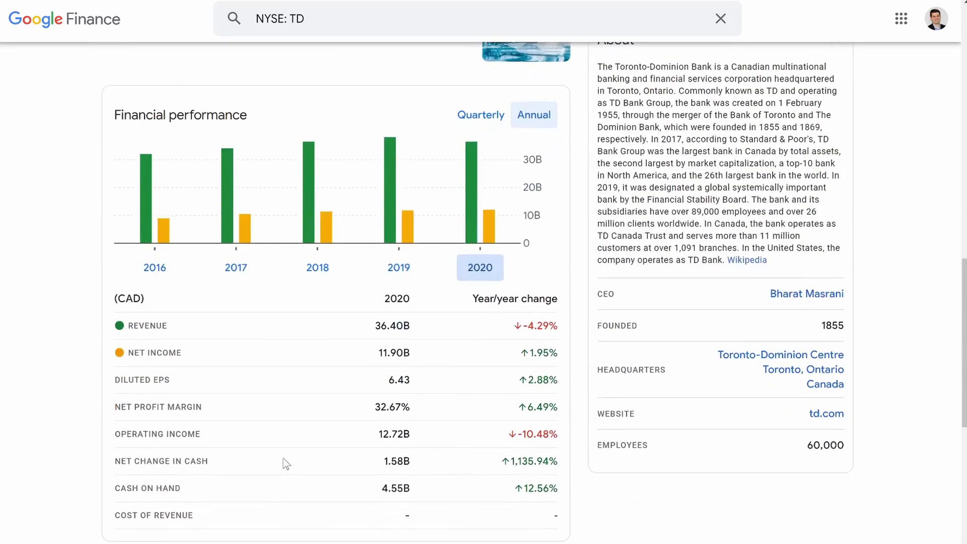
scroll(283, 462, "down", 1)
scroll(283, 462, "up", 3)
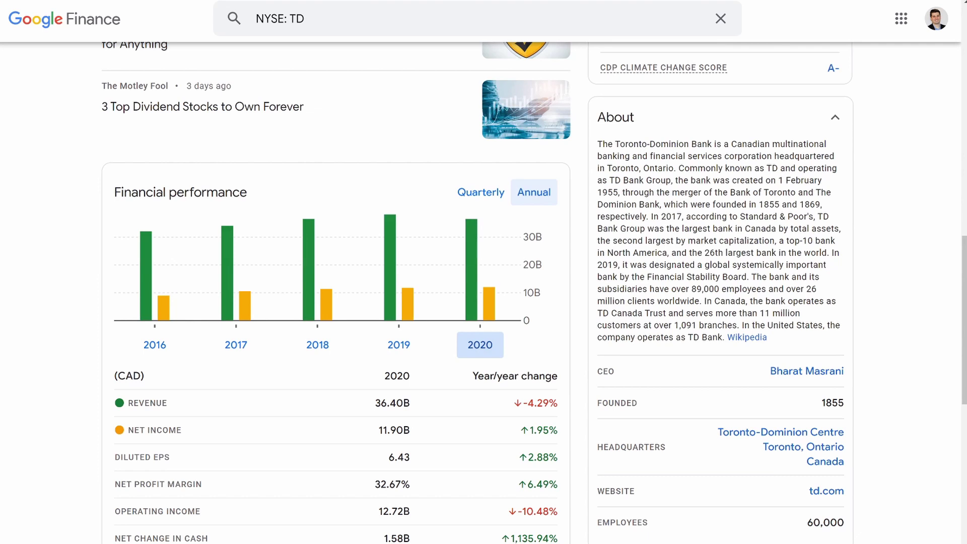
left_click(836, 120)
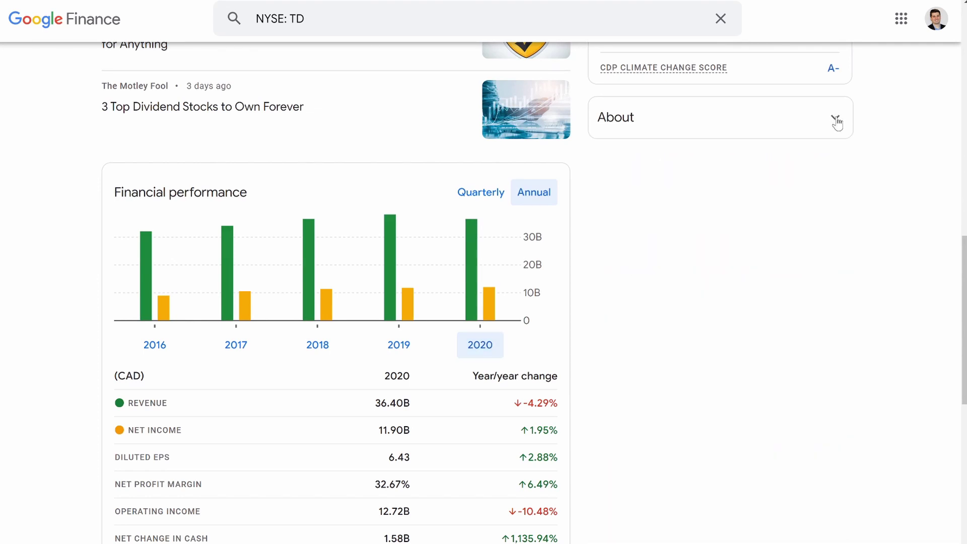
left_click(838, 120)
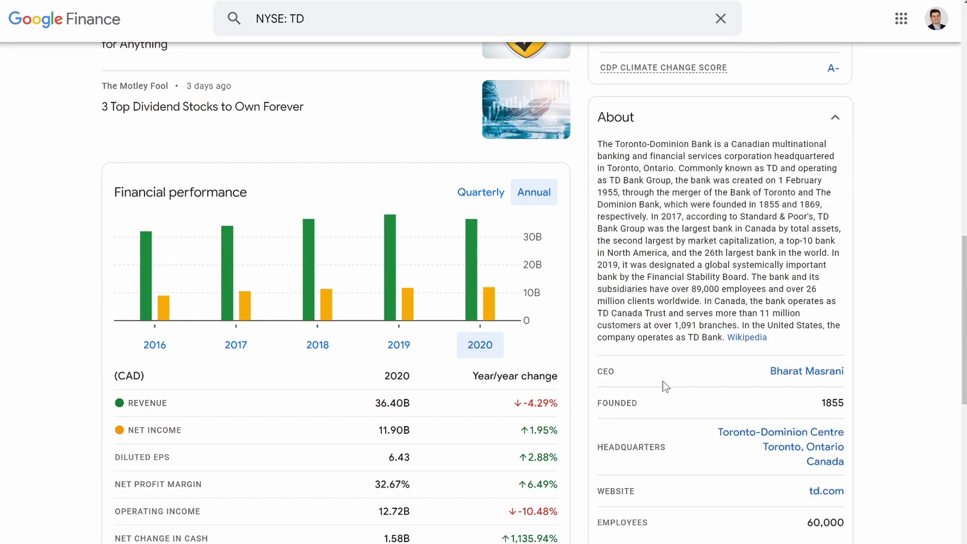
scroll(664, 386, "down", 1)
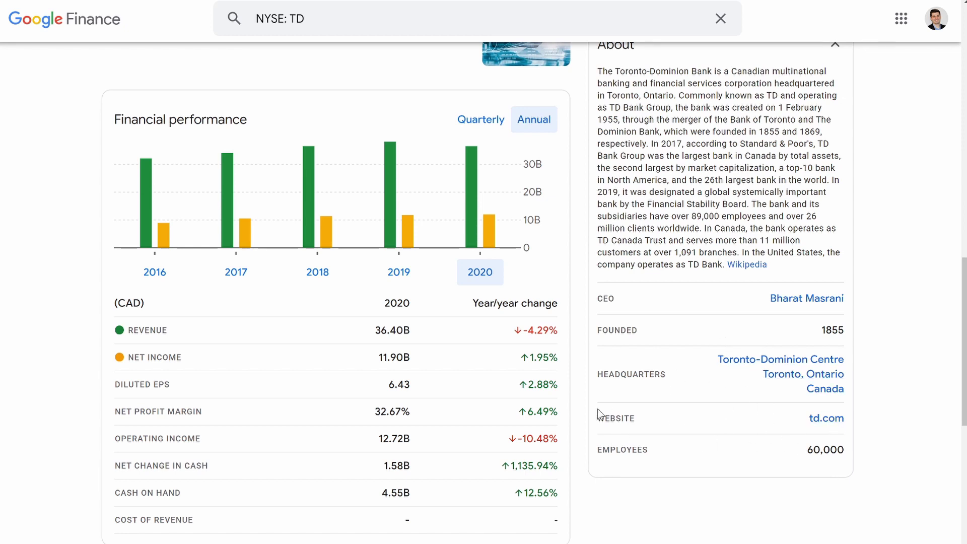
scroll(597, 409, "down", 5)
scroll(597, 409, "up", 15)
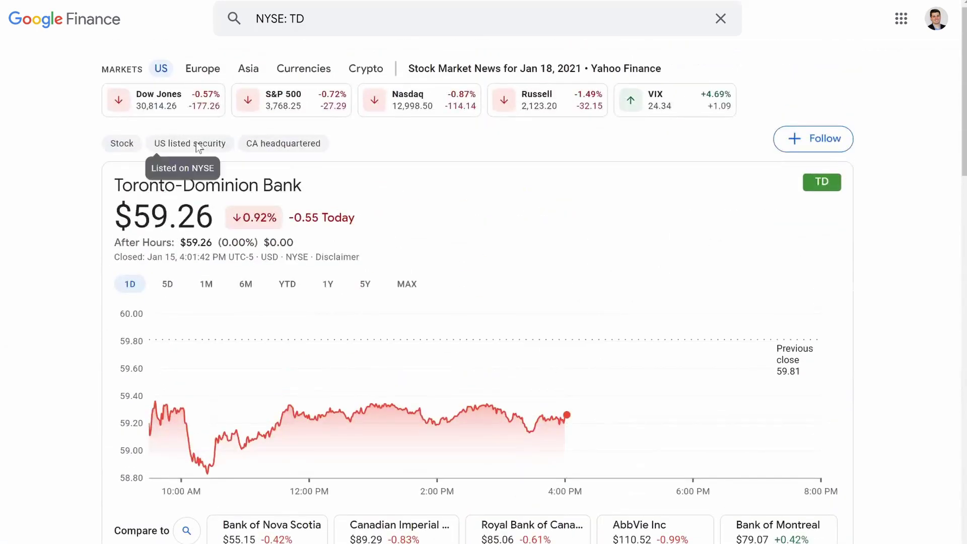
Step: Return from the TD quote to the Google Finance home page and skim its news
left_click(71, 21)
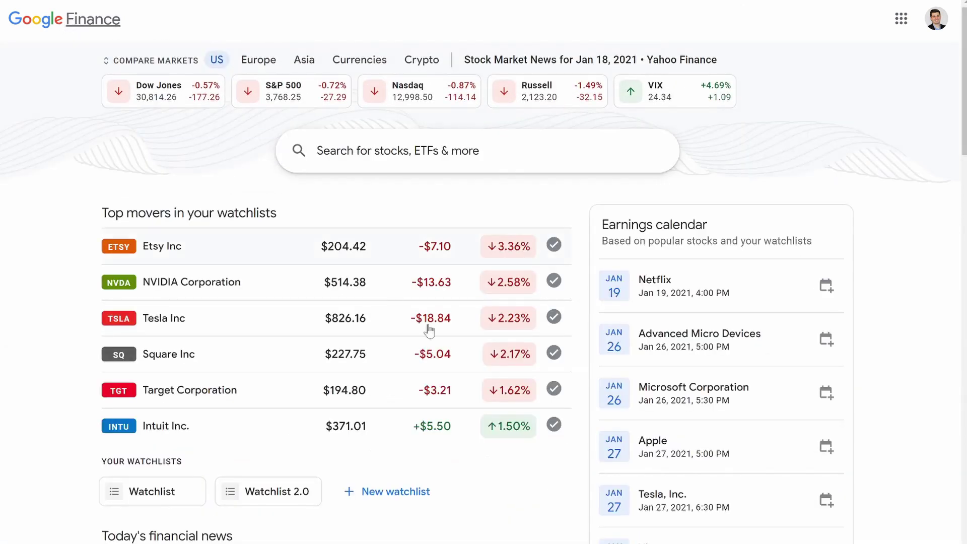
scroll(429, 330, "down", 9)
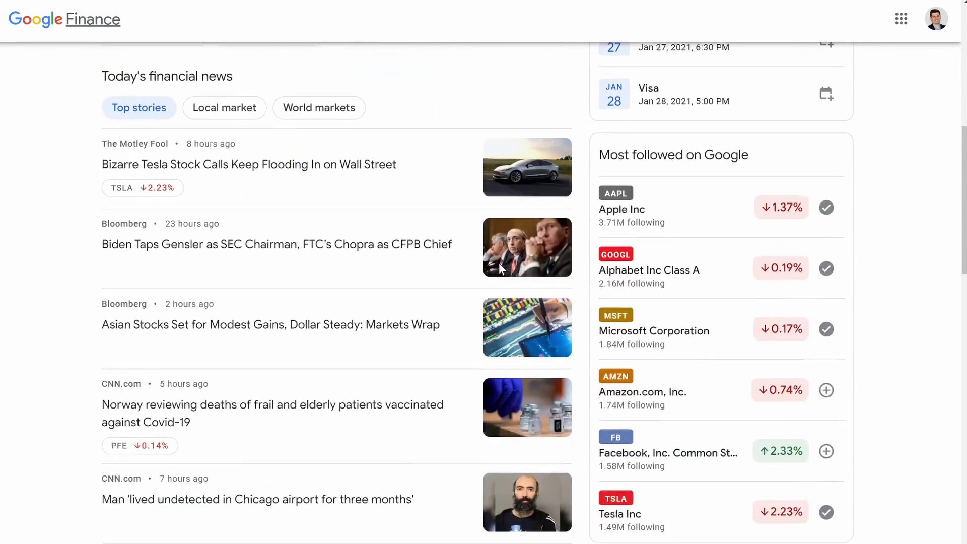
scroll(501, 302, "down", 1)
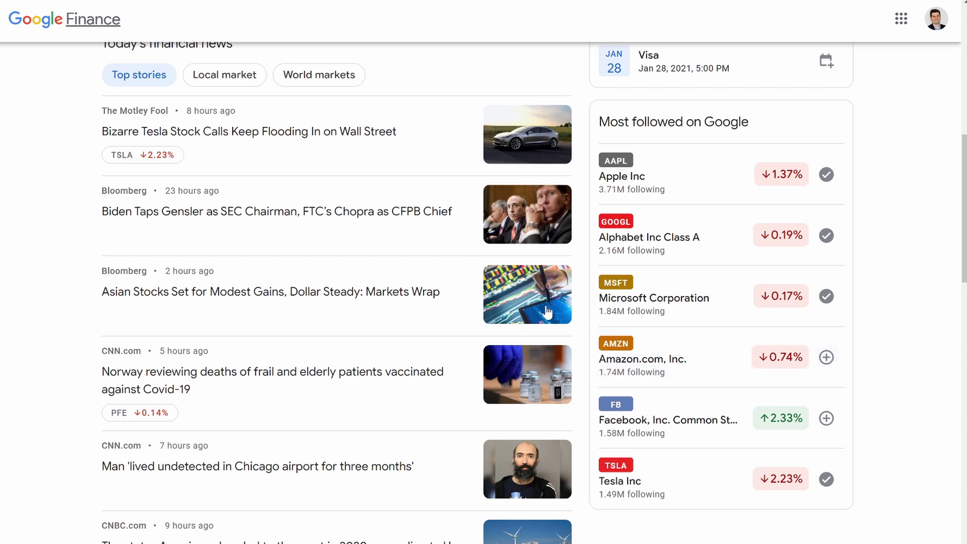
scroll(547, 312, "up", 10)
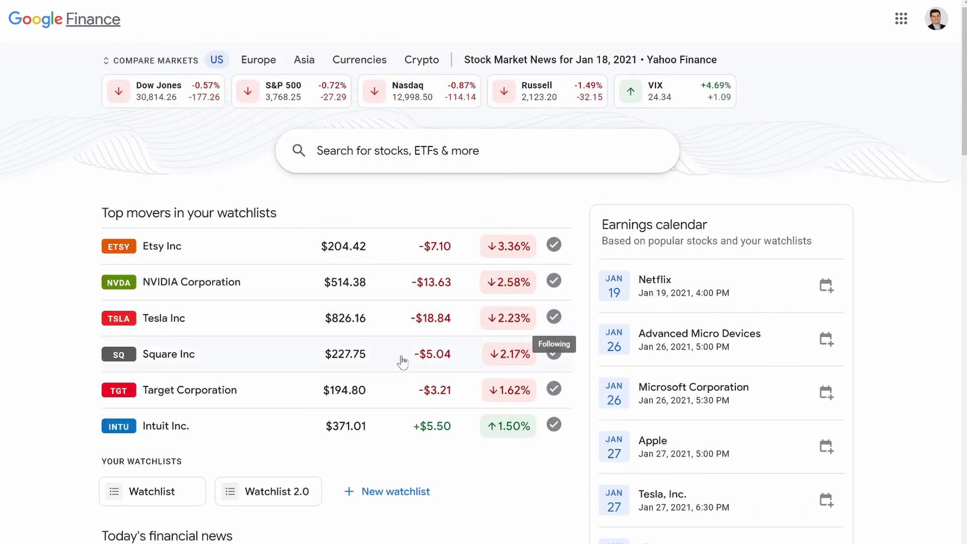
left_click(421, 62)
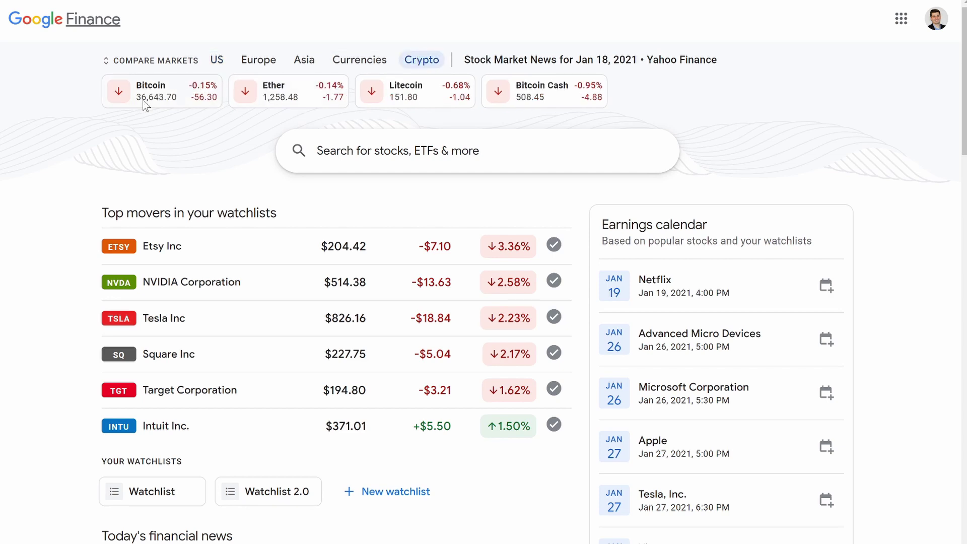
left_click(145, 104)
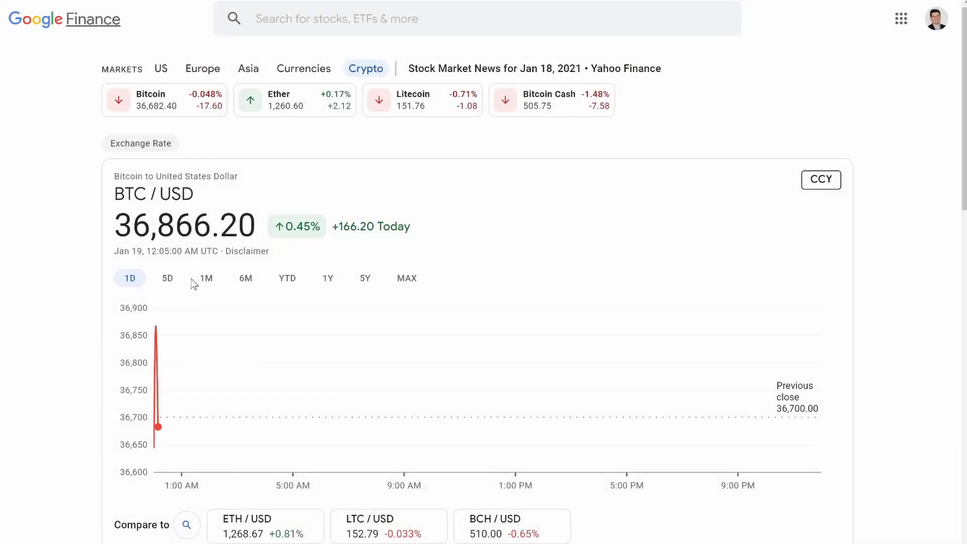
left_click(206, 280)
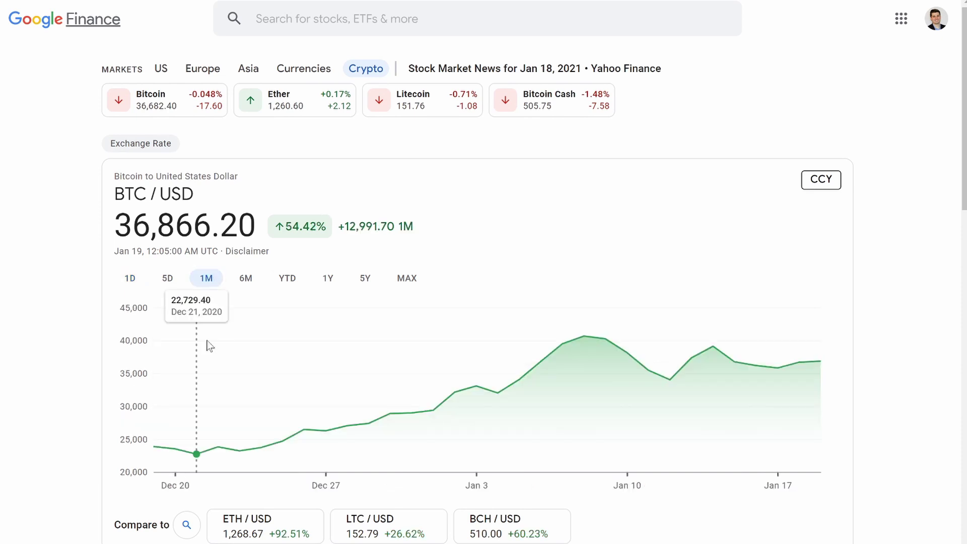
scroll(272, 371, "down", 7)
scroll(272, 369, "up", 6)
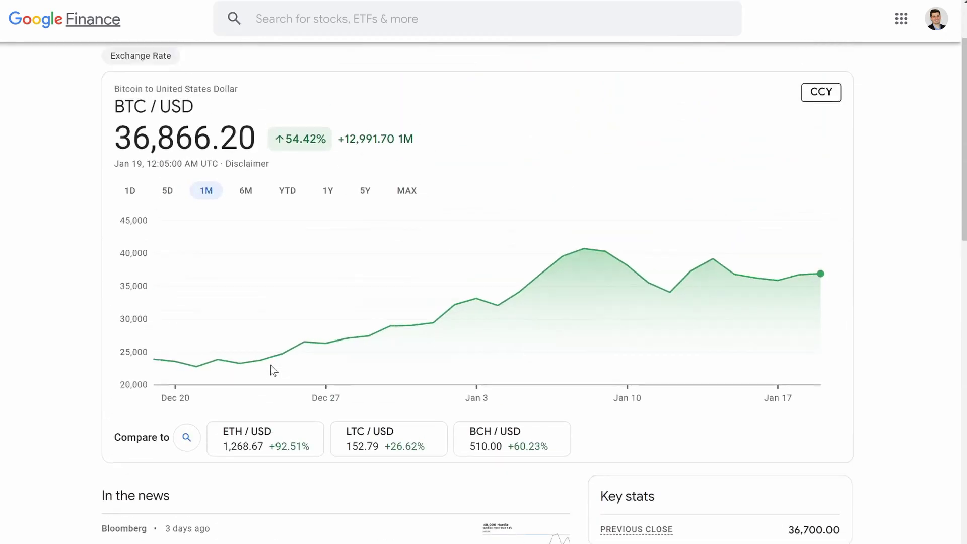
scroll(483, 305, "down", 4)
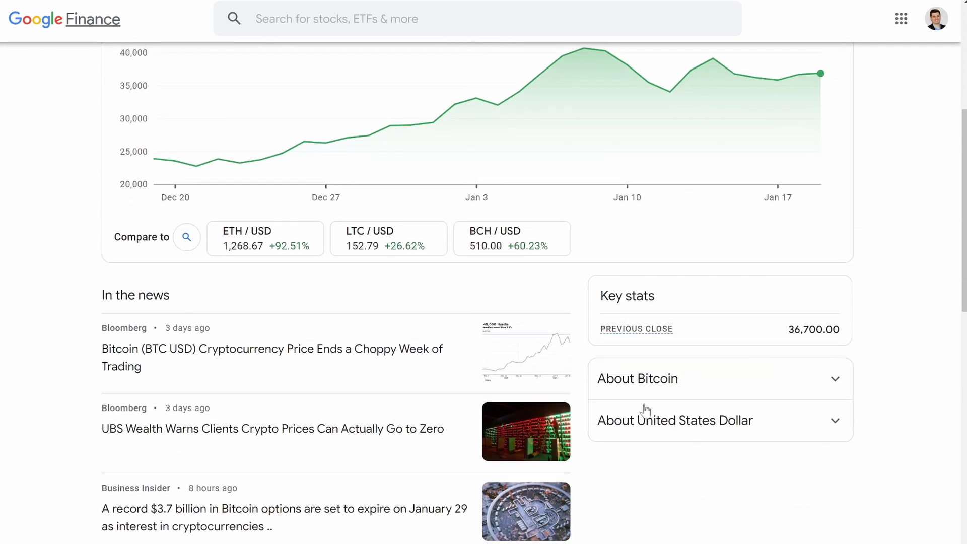
left_click(824, 381)
scroll(768, 382, "down", 3)
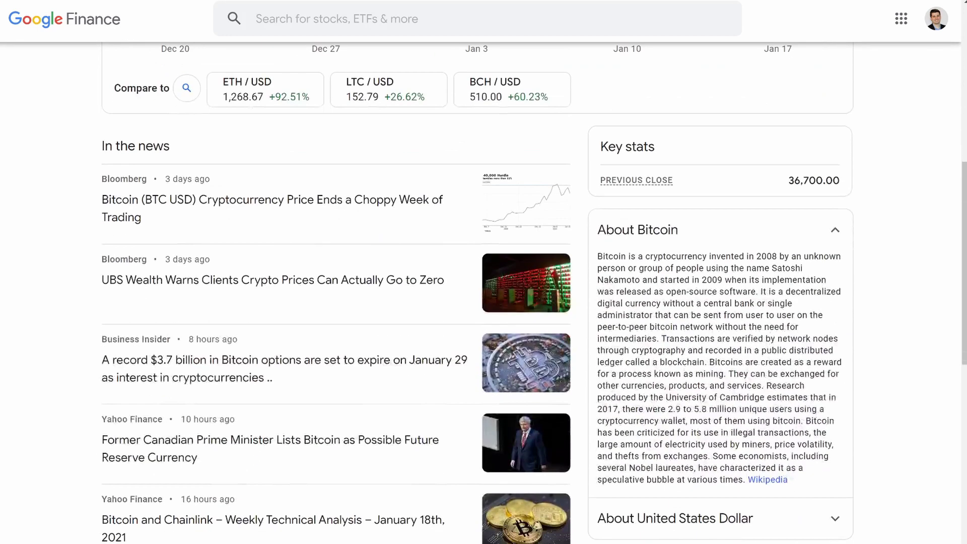
scroll(800, 507, "down", 1)
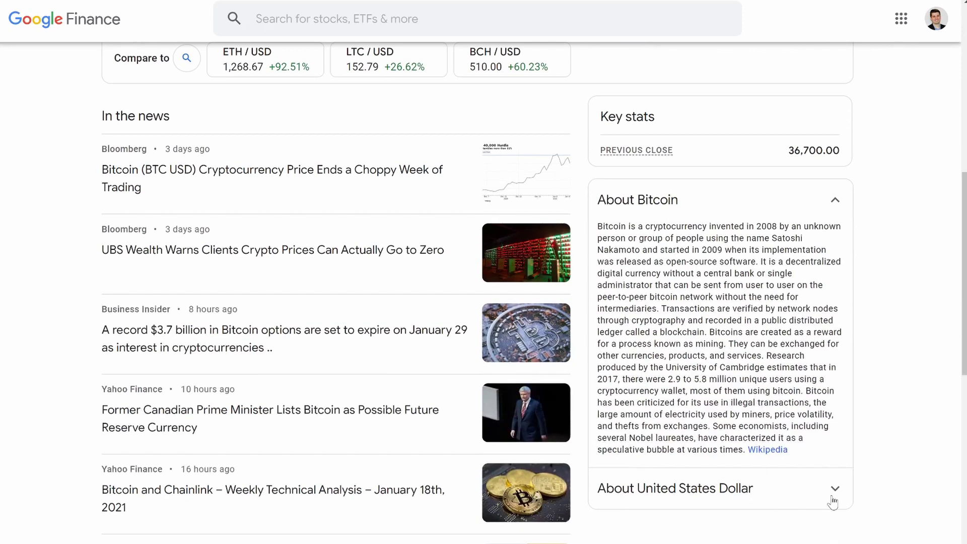
left_click(813, 489)
scroll(834, 437, "down", 4)
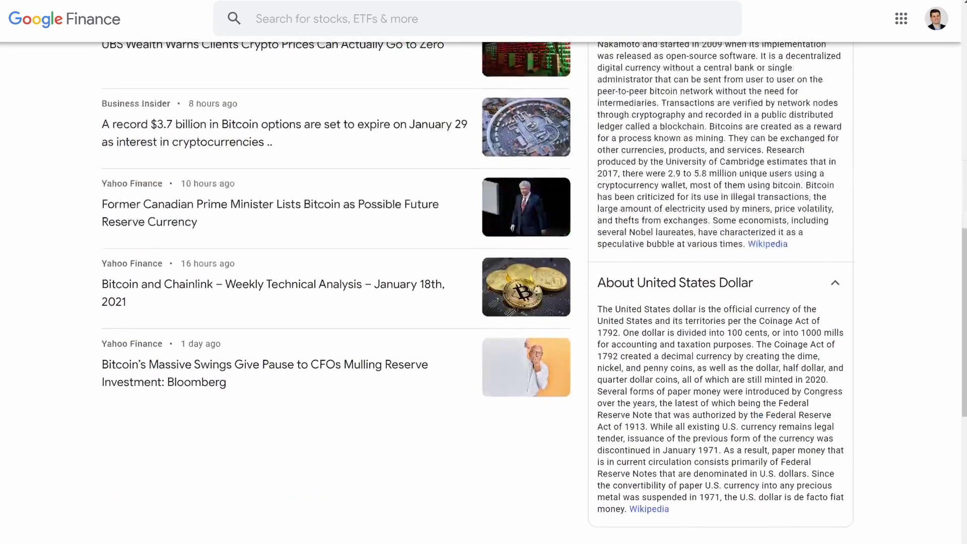
scroll(561, 286, "up", 5)
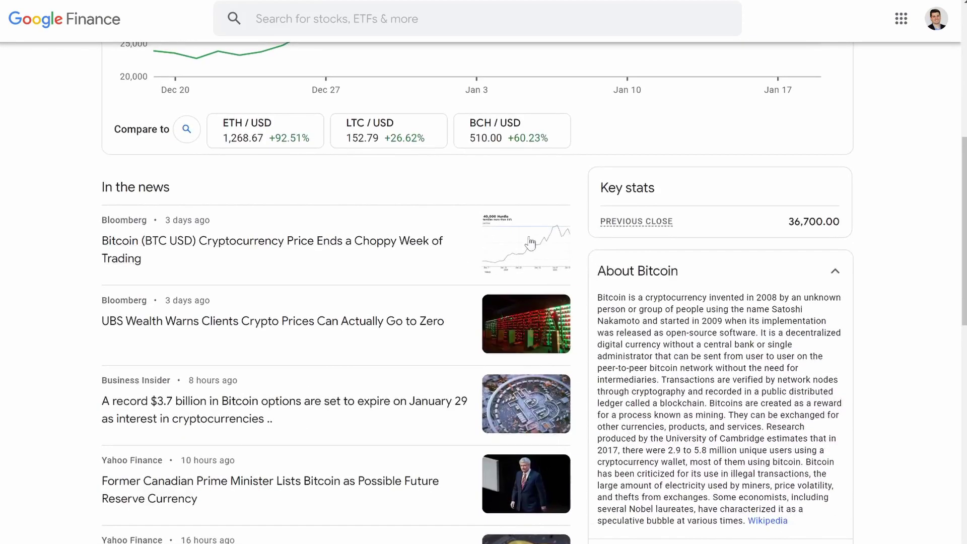
scroll(230, 408, "down", 5)
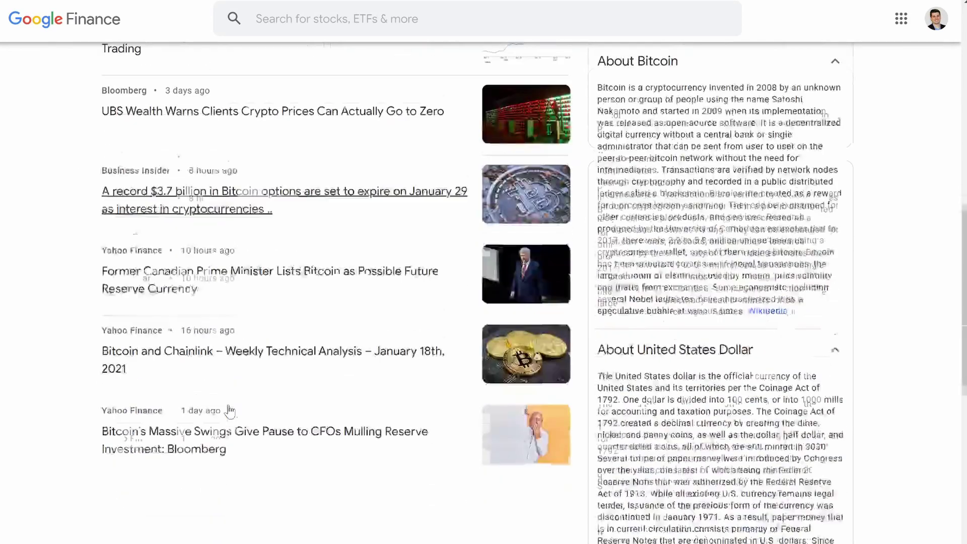
scroll(229, 411, "up", 6)
scroll(230, 410, "up", 5)
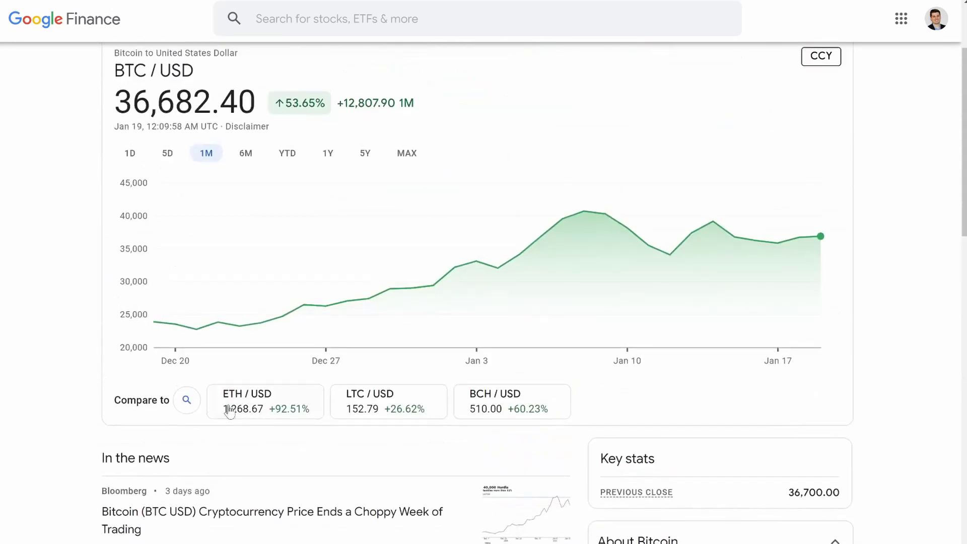
scroll(242, 202, "up", 1)
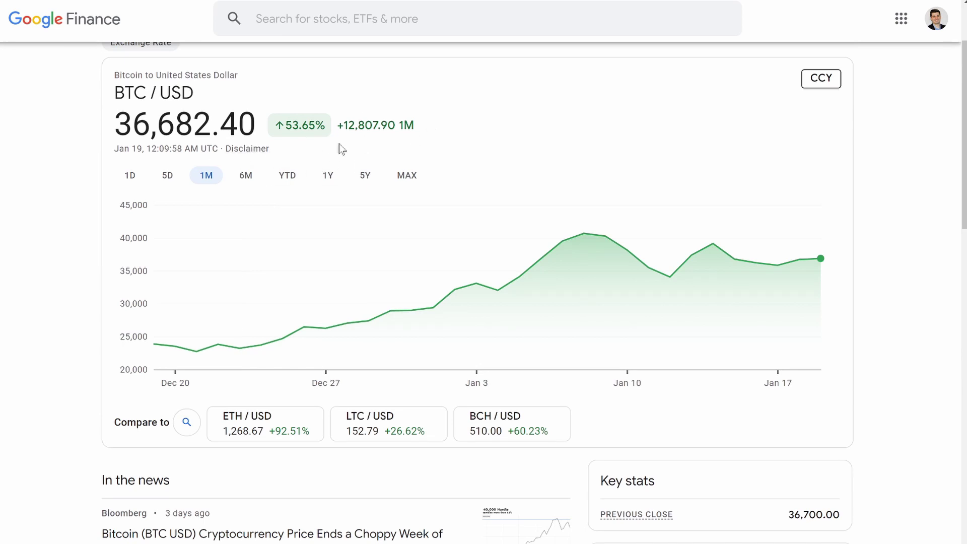
scroll(579, 247, "down", 4)
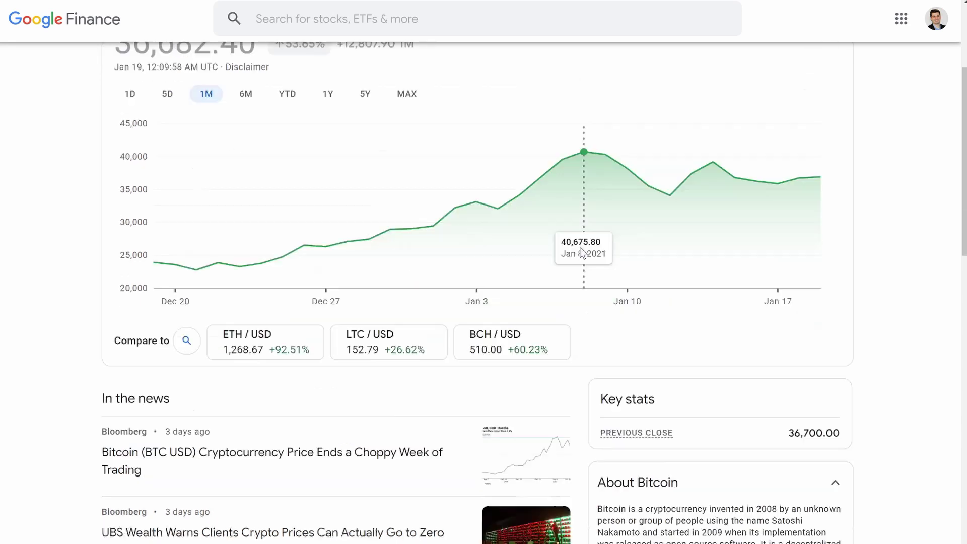
scroll(278, 313, "down", 9)
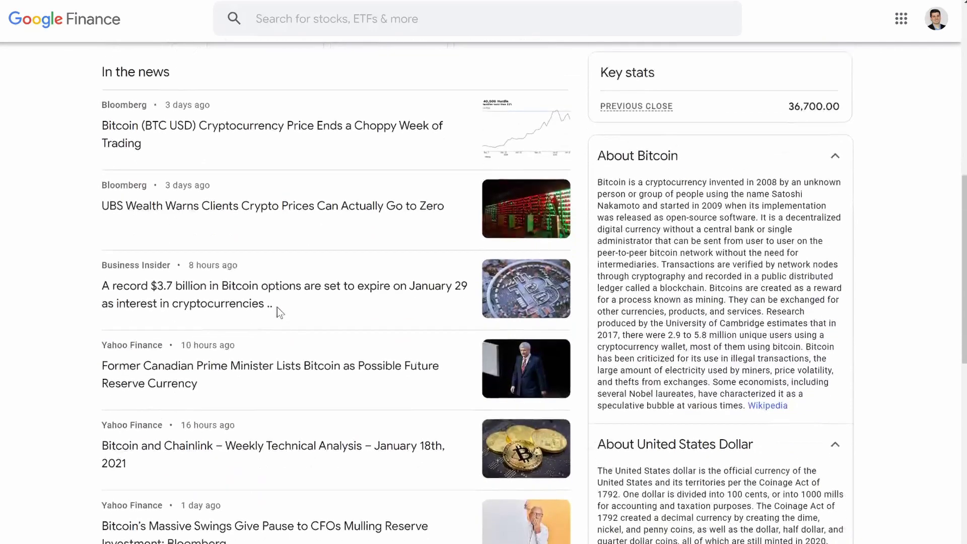
scroll(278, 311, "up", 10)
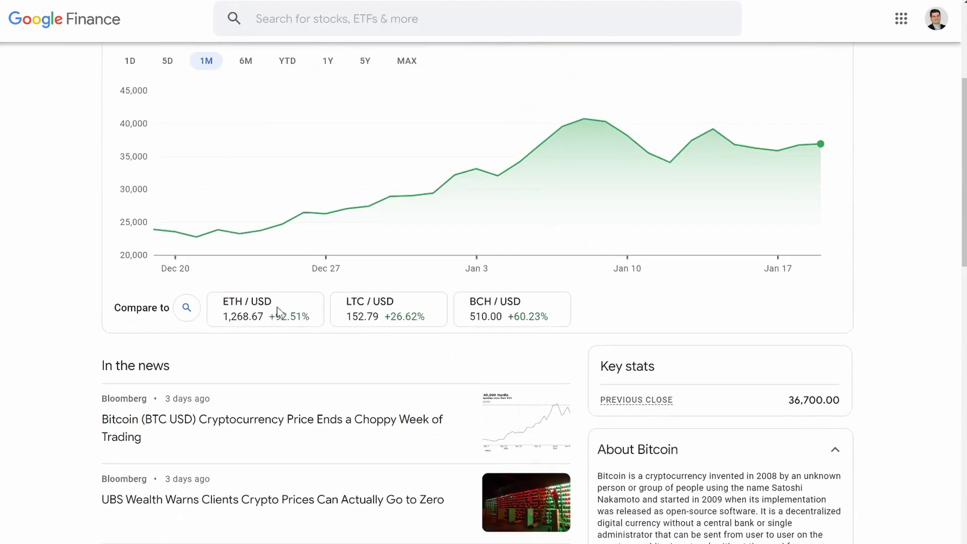
scroll(373, 334, "down", 4)
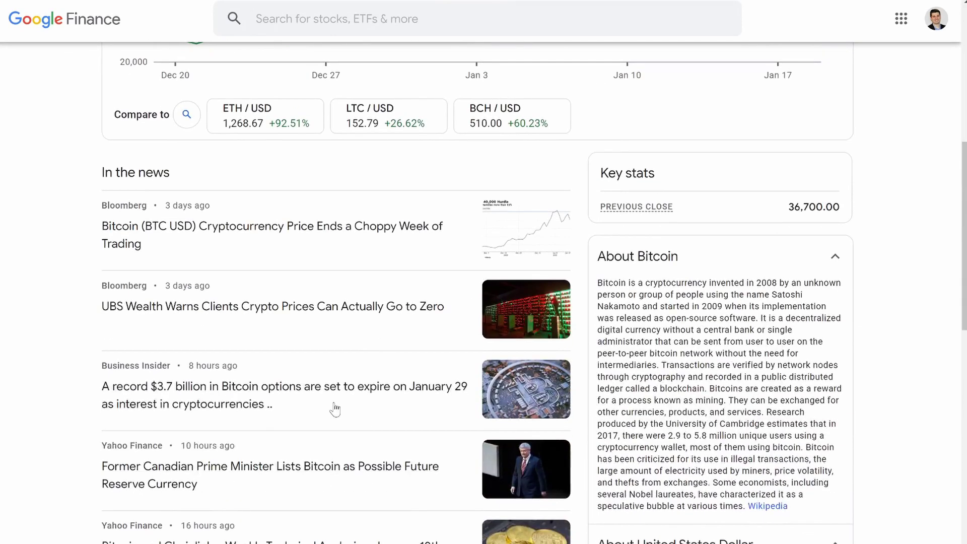
scroll(335, 409, "up", 9)
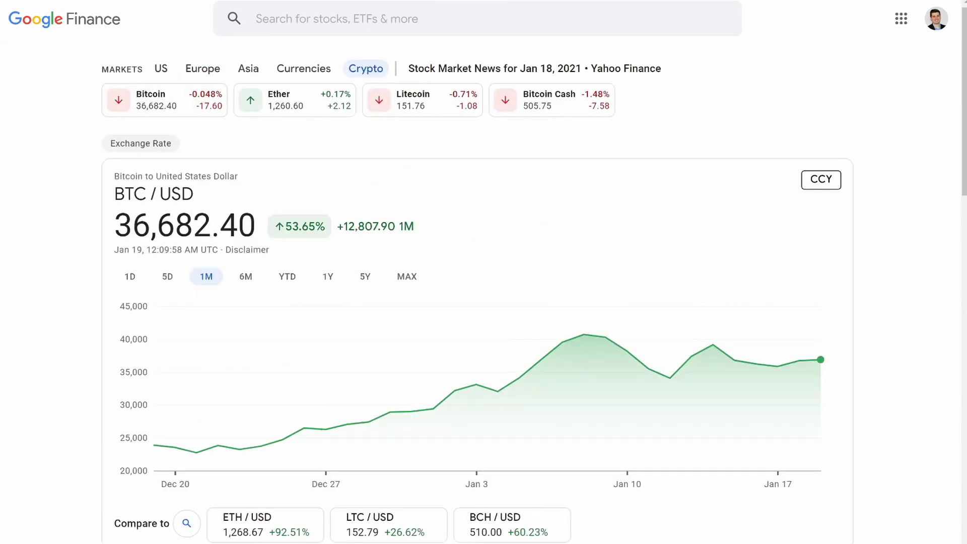
Step: Go back to the Finance home page and skim the crypto prices, watchlist movers and earnings calendar
left_click(42, 23)
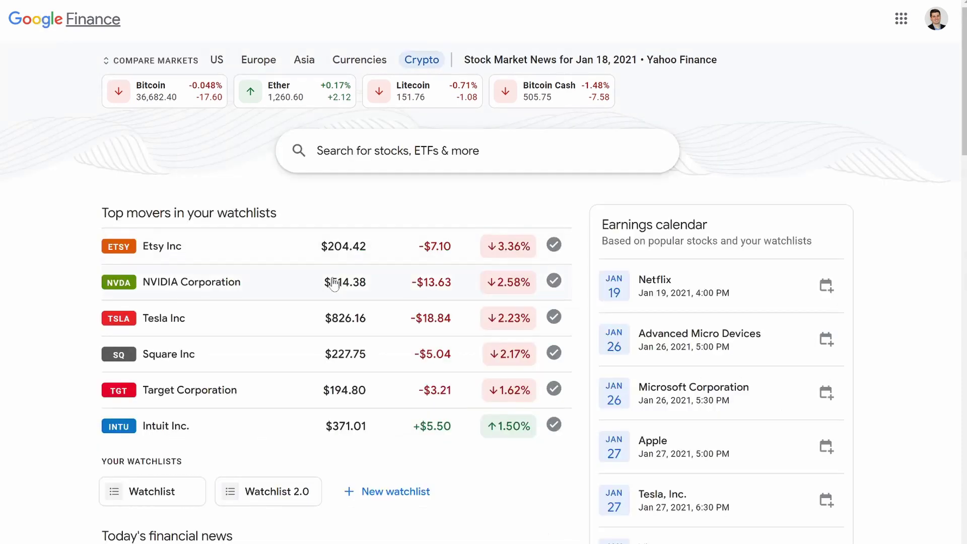
scroll(487, 413, "down", 5)
scroll(487, 414, "down", 20)
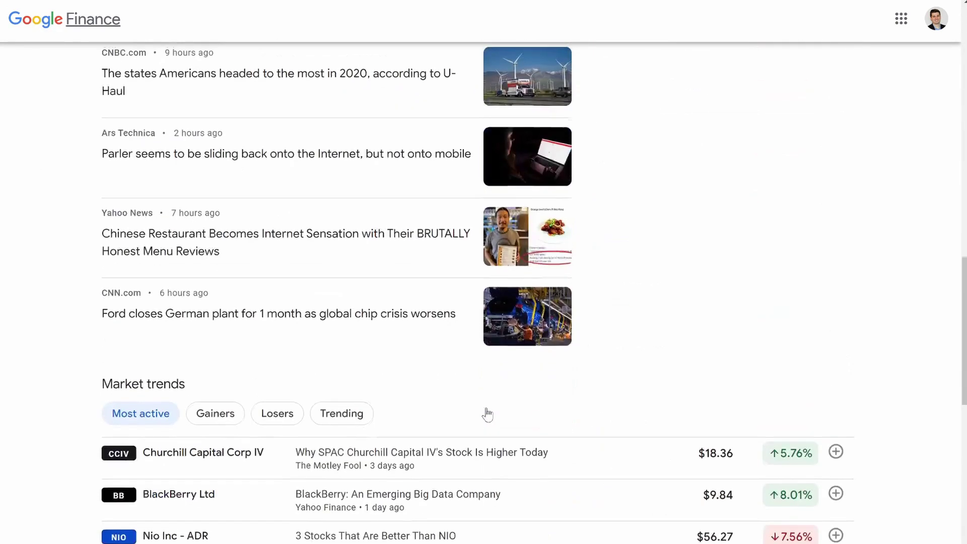
scroll(487, 414, "down", 4)
scroll(487, 414, "up", 20)
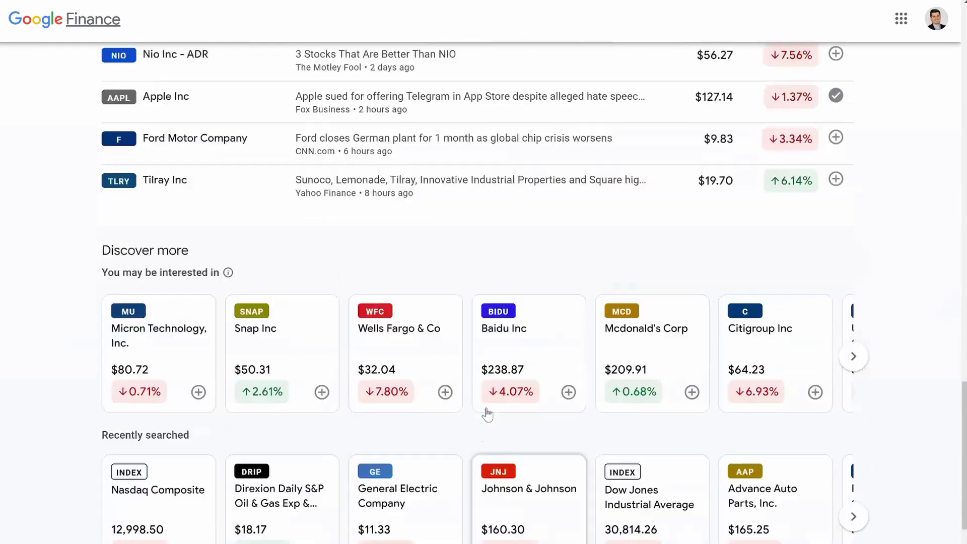
scroll(487, 414, "up", 1)
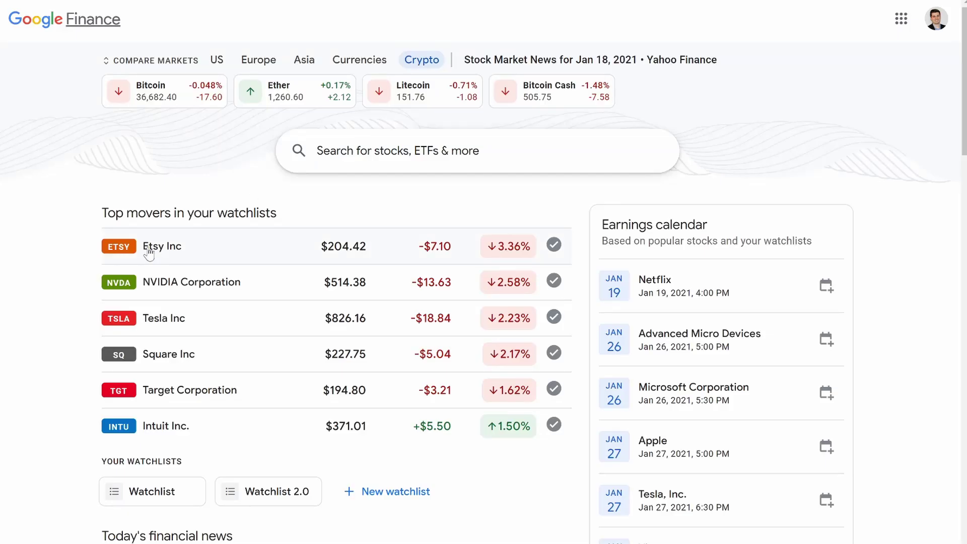
Step: Open the Etsy (NASDAQ: ETSY) quote page from the Top movers list
left_click(148, 252)
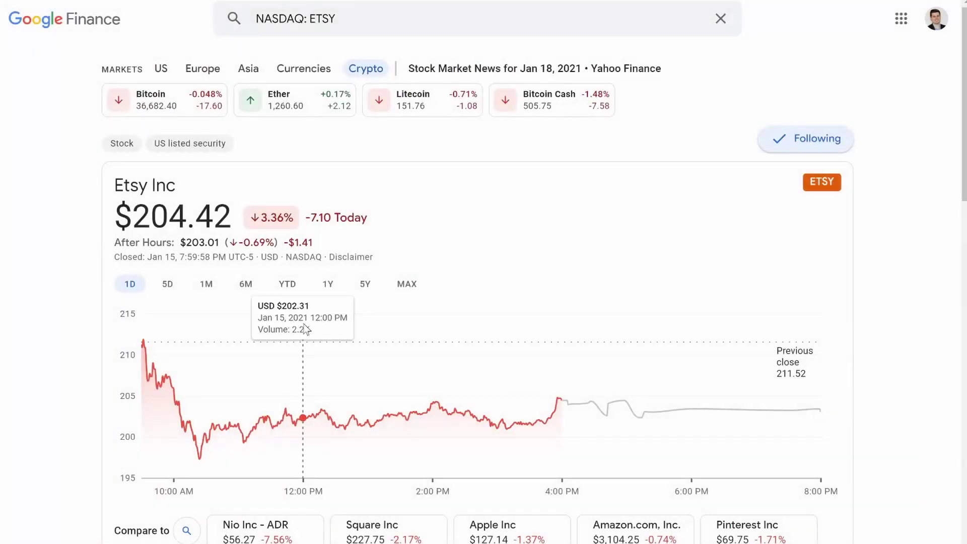
scroll(306, 329, "down", 5)
scroll(306, 329, "up", 3)
scroll(432, 325, "down", 4)
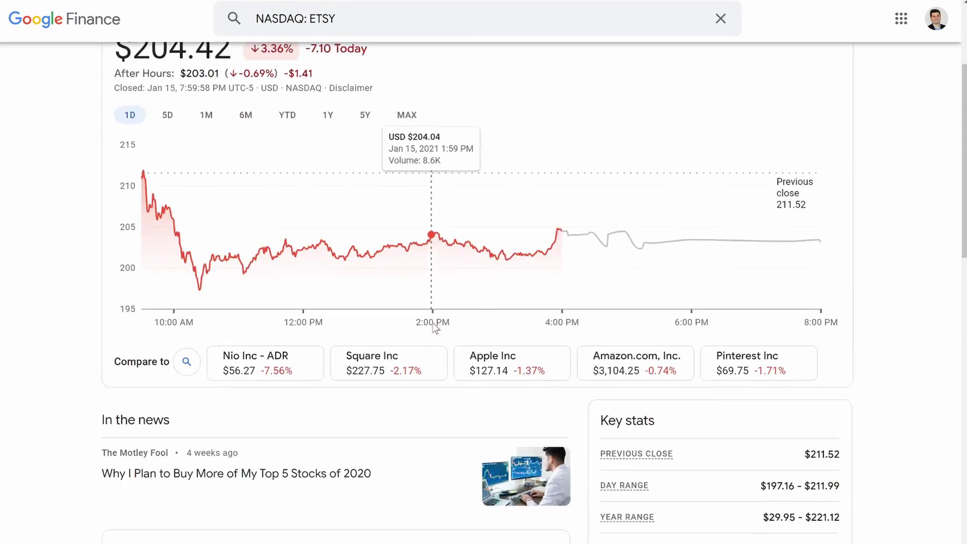
scroll(433, 328, "down", 1)
scroll(663, 452, "down", 2)
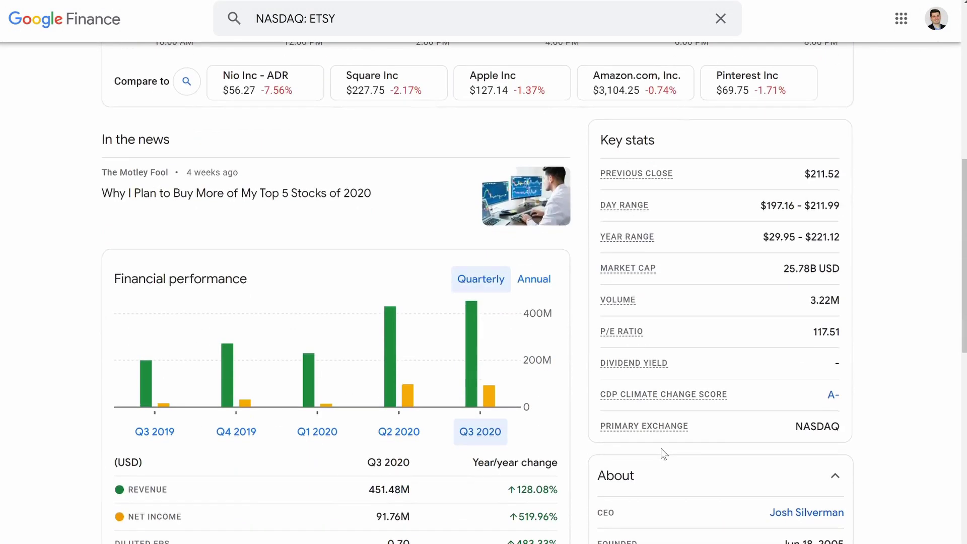
Step: Review Etsy's Q3 2020 revenue of 451.48M and read the Key stats definitions, like 25.78B market cap
scroll(375, 360, "down", 2)
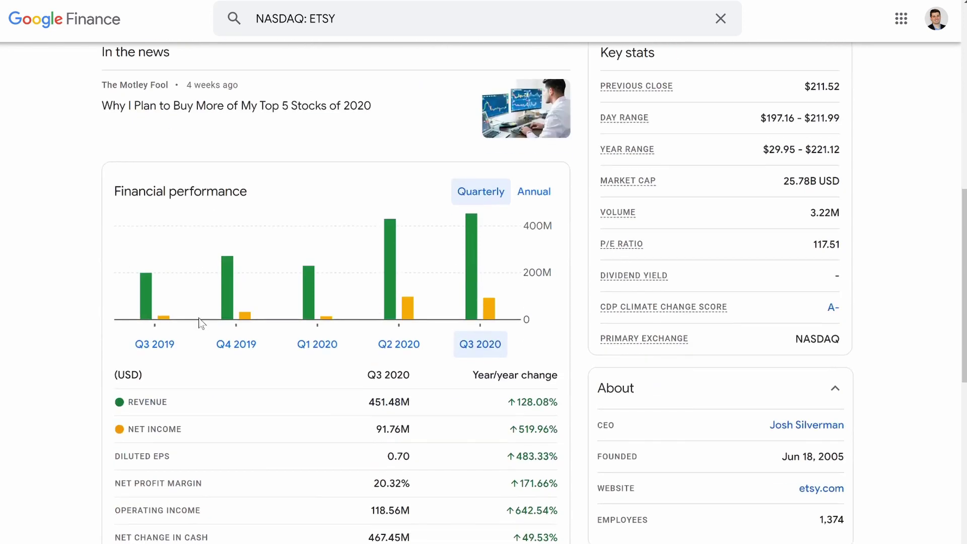
scroll(399, 313, "down", 5)
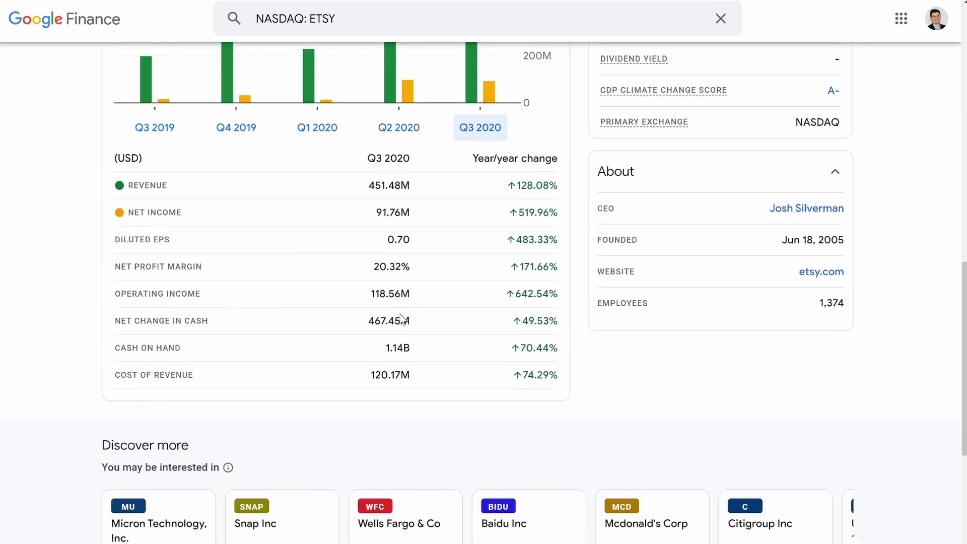
scroll(401, 319, "up", 4)
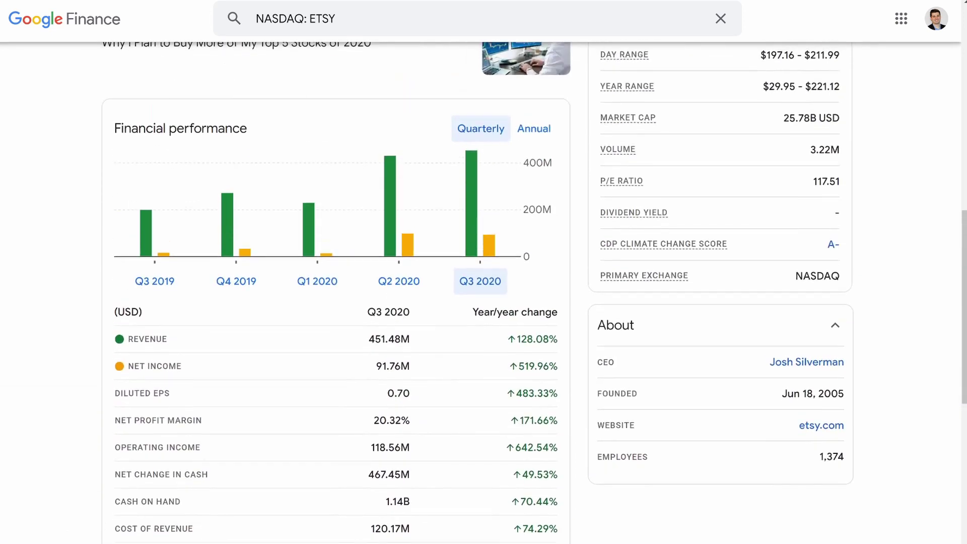
scroll(473, 365, "down", 9)
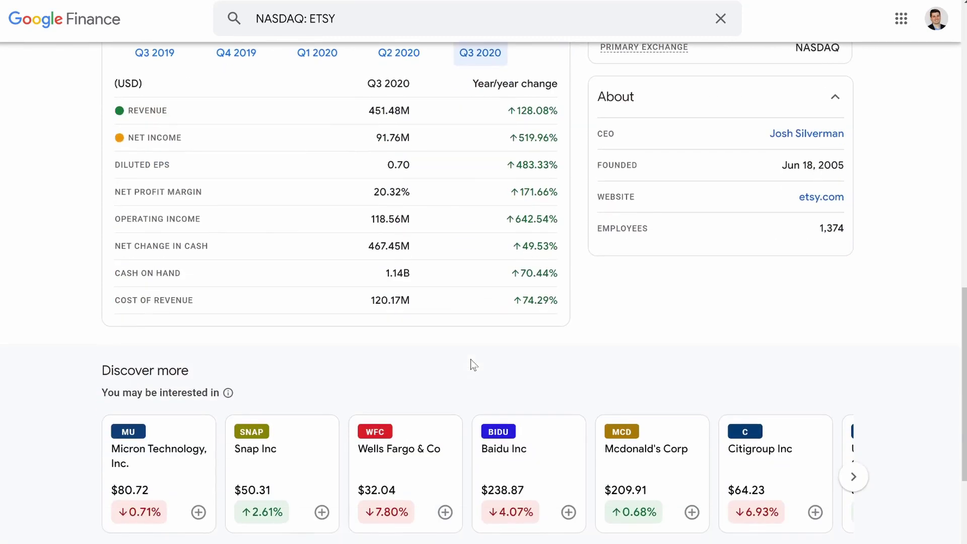
scroll(471, 365, "up", 11)
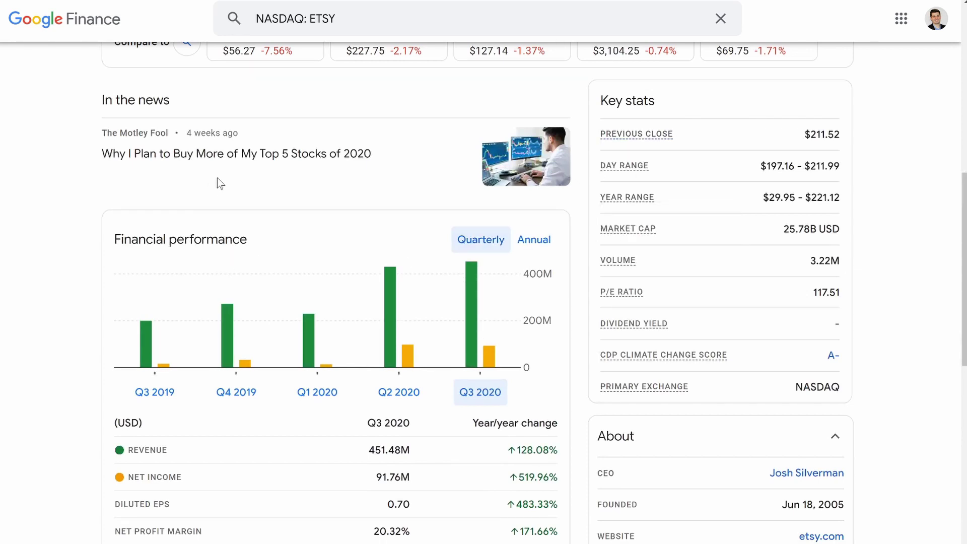
scroll(304, 276, "down", 2)
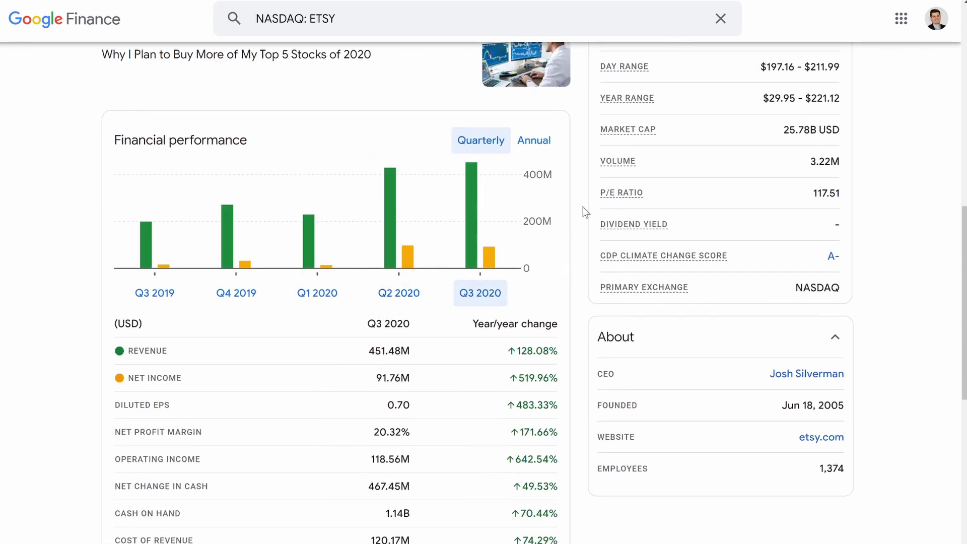
mouse_move(617, 194)
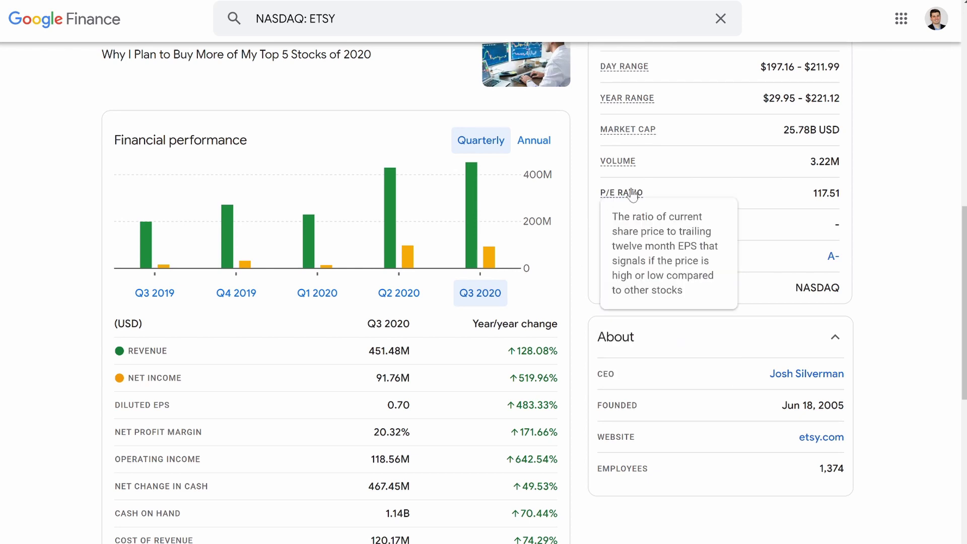
mouse_move(624, 139)
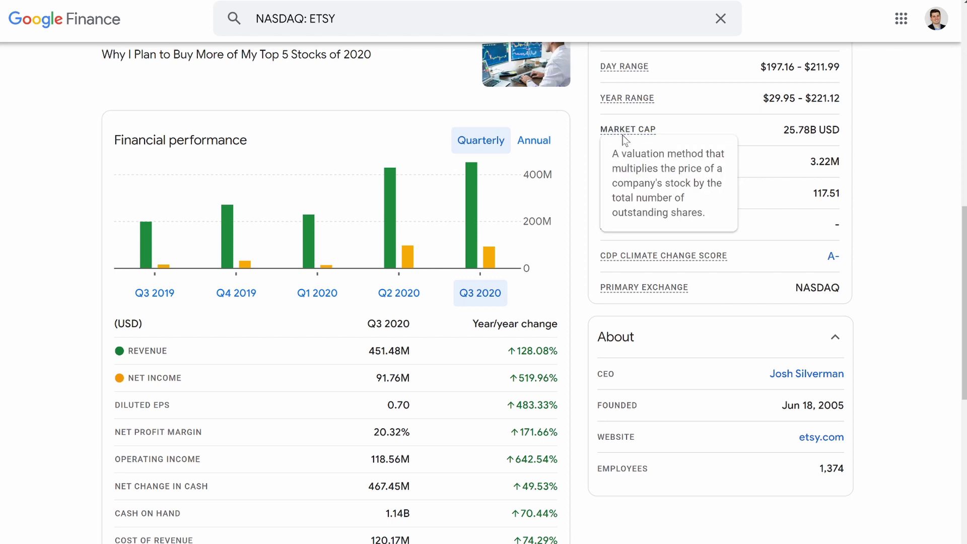